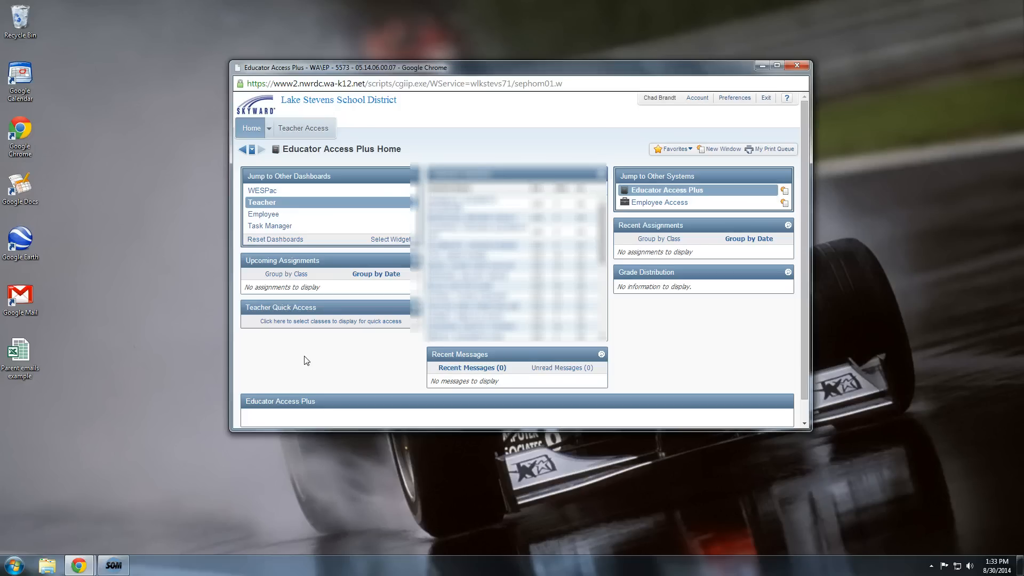
Open the Class Roster report settings for the first class listed under My Classes
left_click(312, 134)
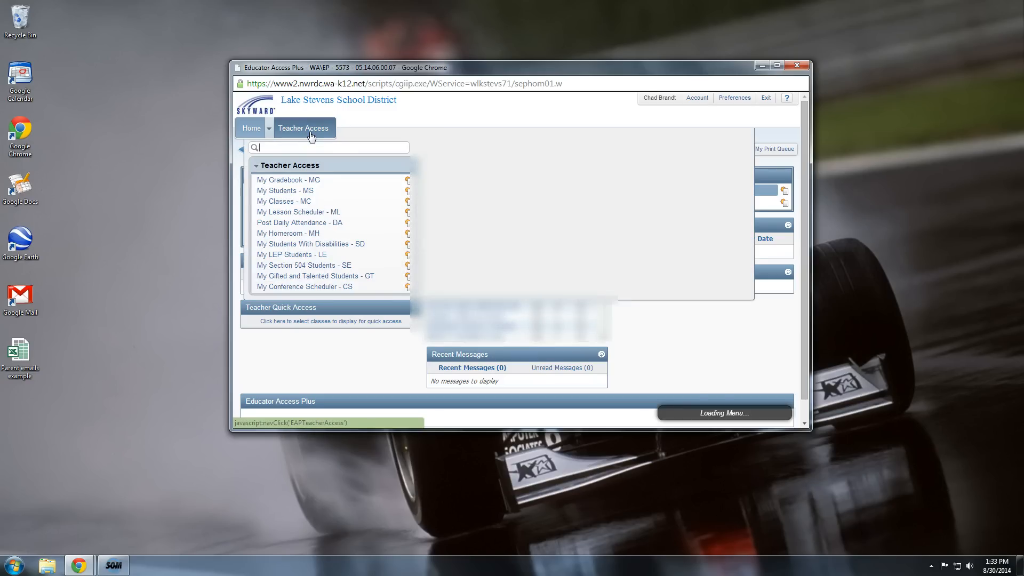
left_click(286, 203)
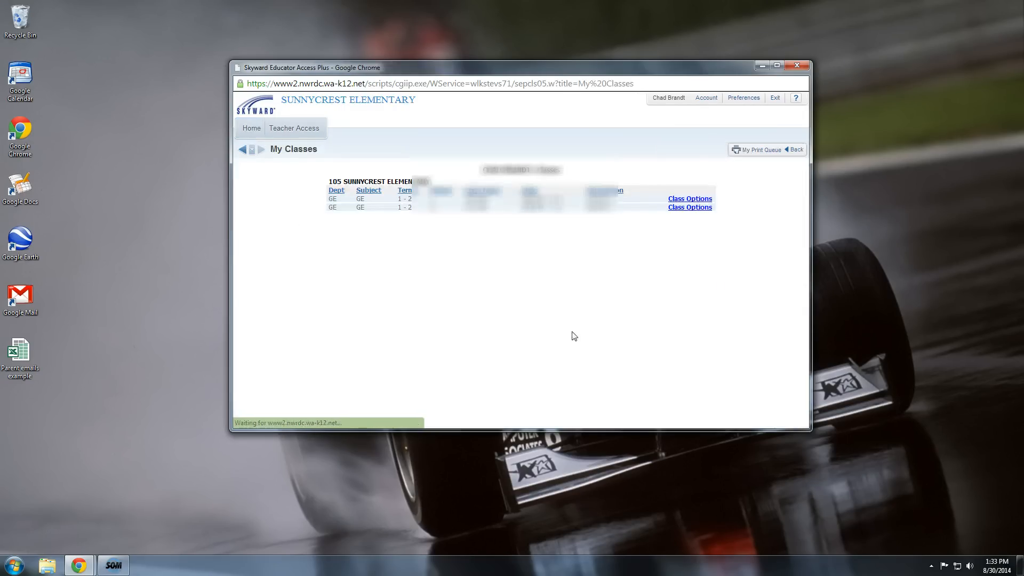
left_click(690, 200)
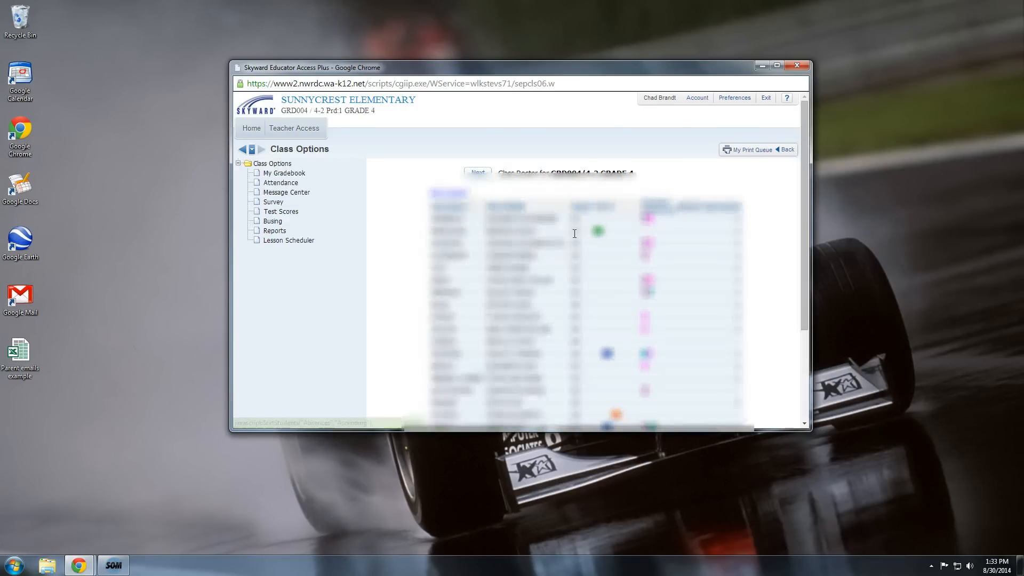
left_click(275, 232)
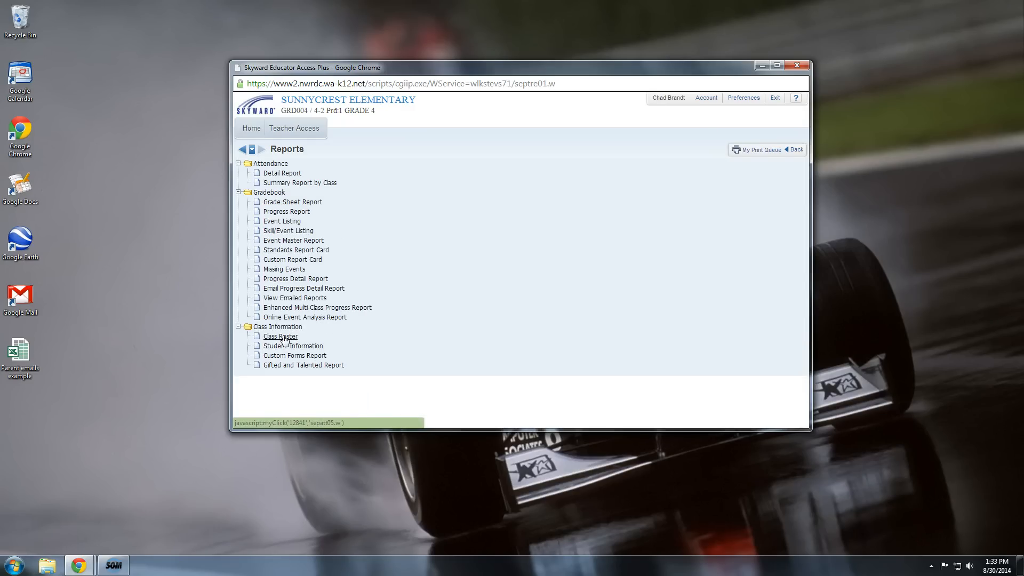
left_click(283, 337)
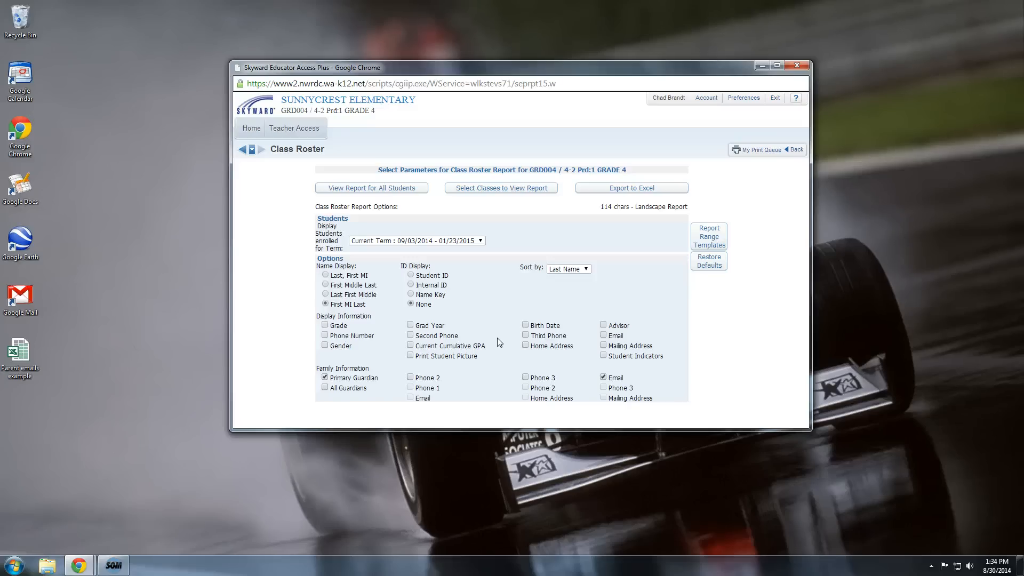
Export the class roster to Excel and save the finished report to the Desktop as "parent emails"
left_click(627, 190)
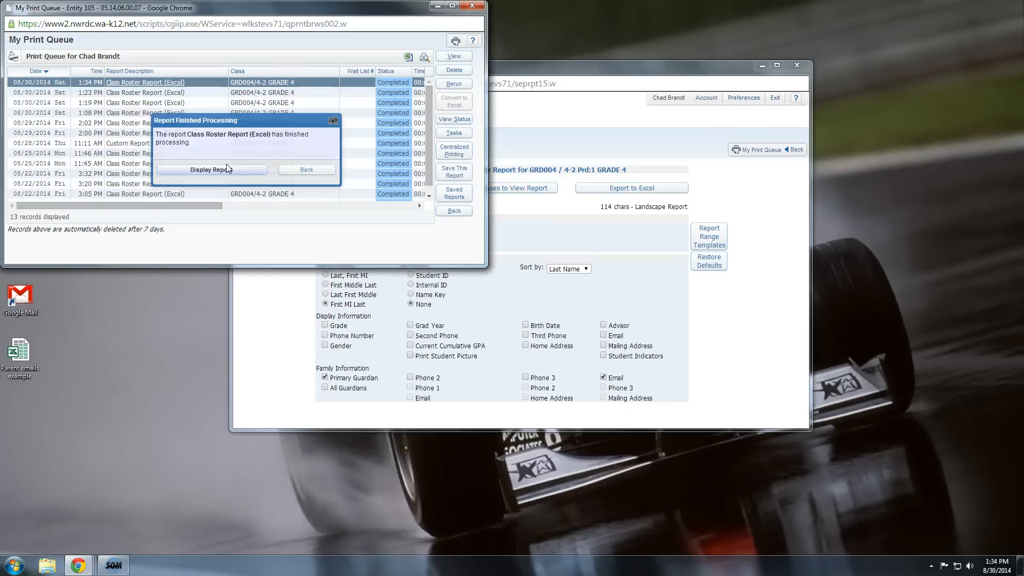
left_click(213, 169)
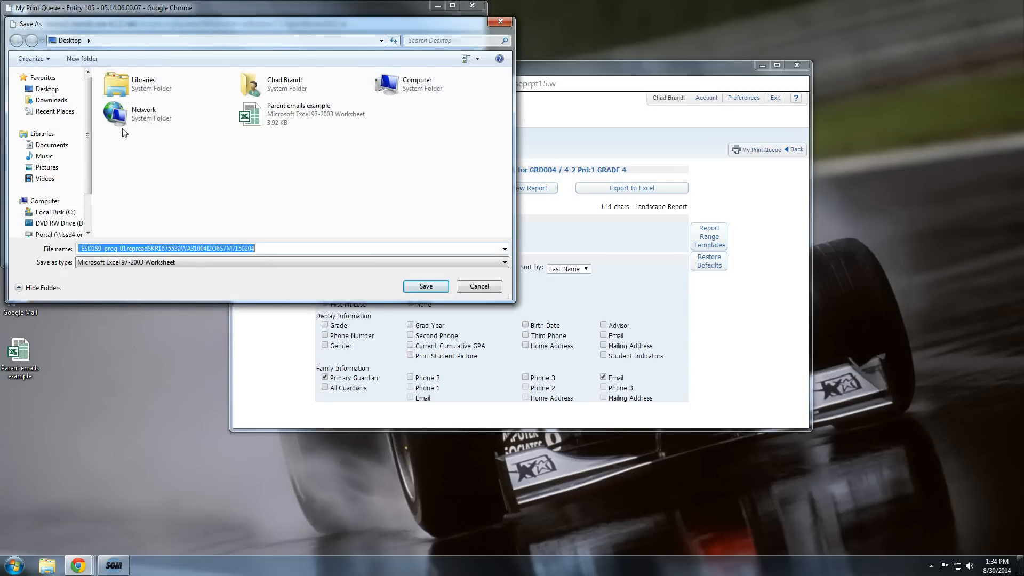
left_click(43, 91)
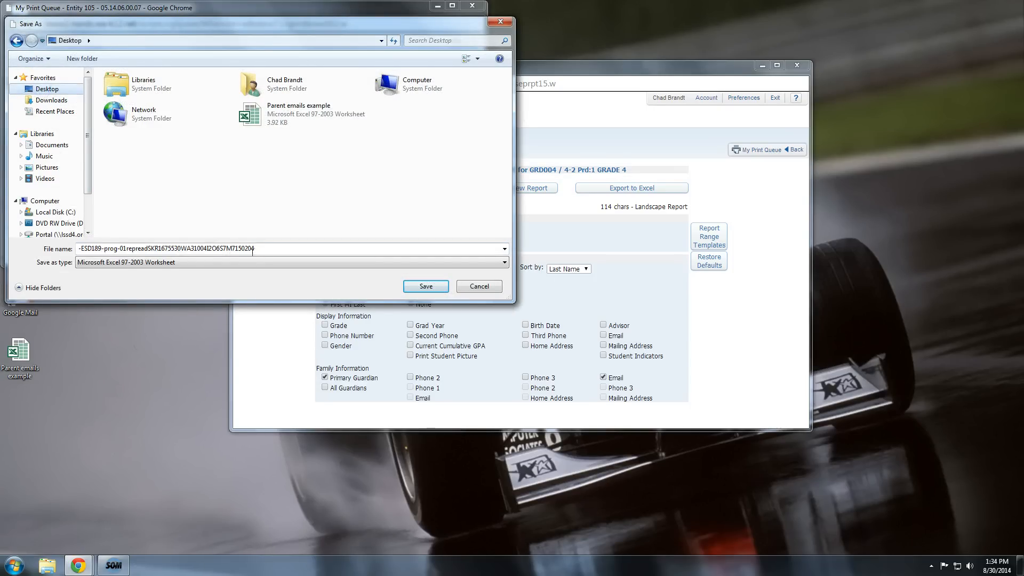
left_click(295, 248)
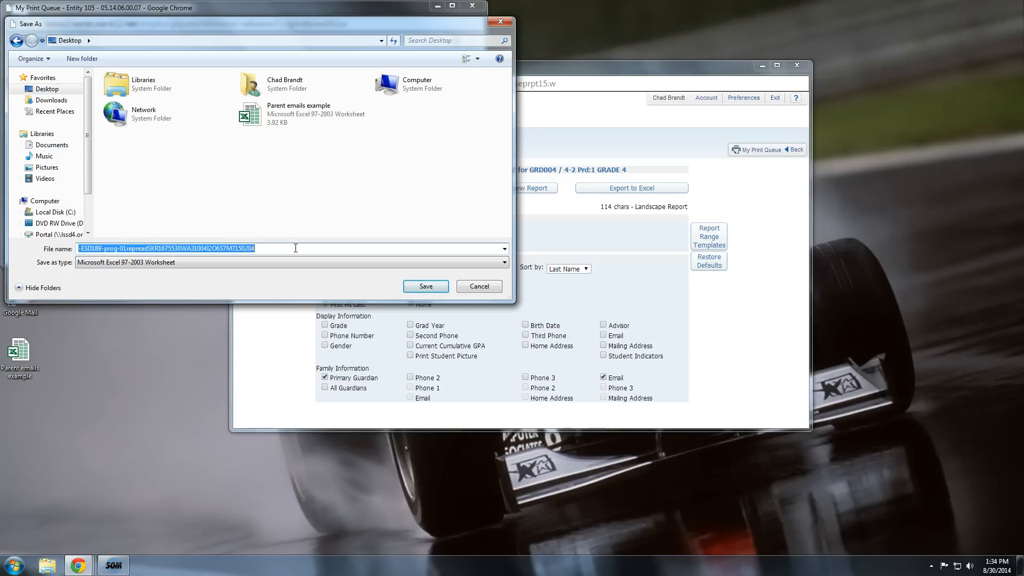
type("parent e")
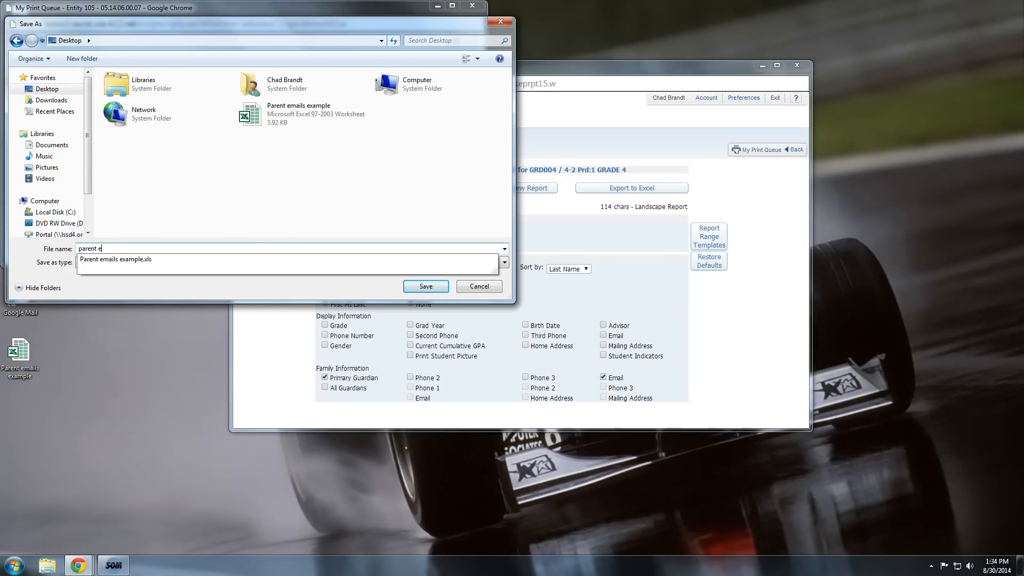
type("mails")
key("Return")
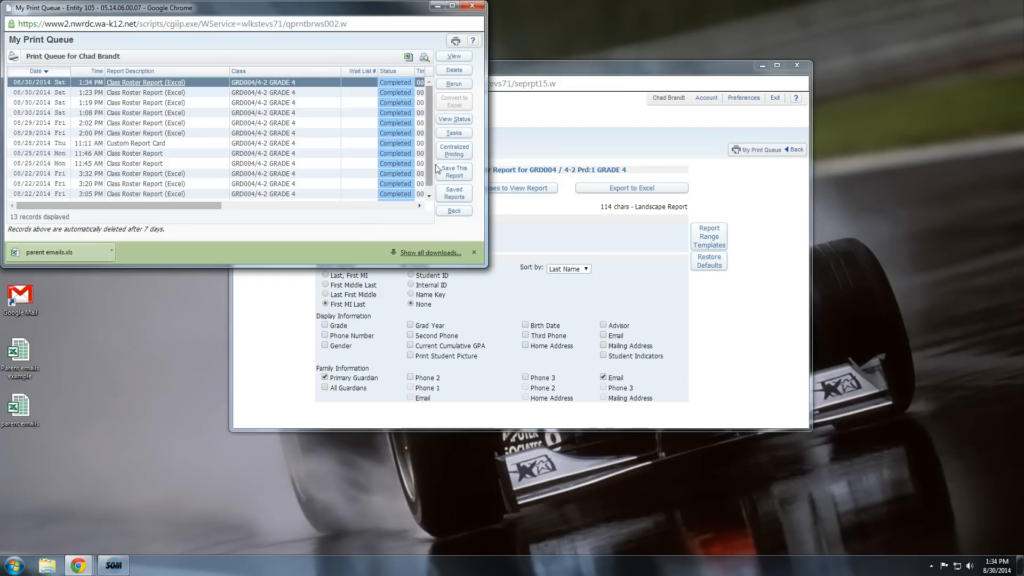
Put away the print queue and roster windows, and open the desktop file "Parent emails example" in Excel with editing enabled
left_click(473, 7)
left_click(763, 66)
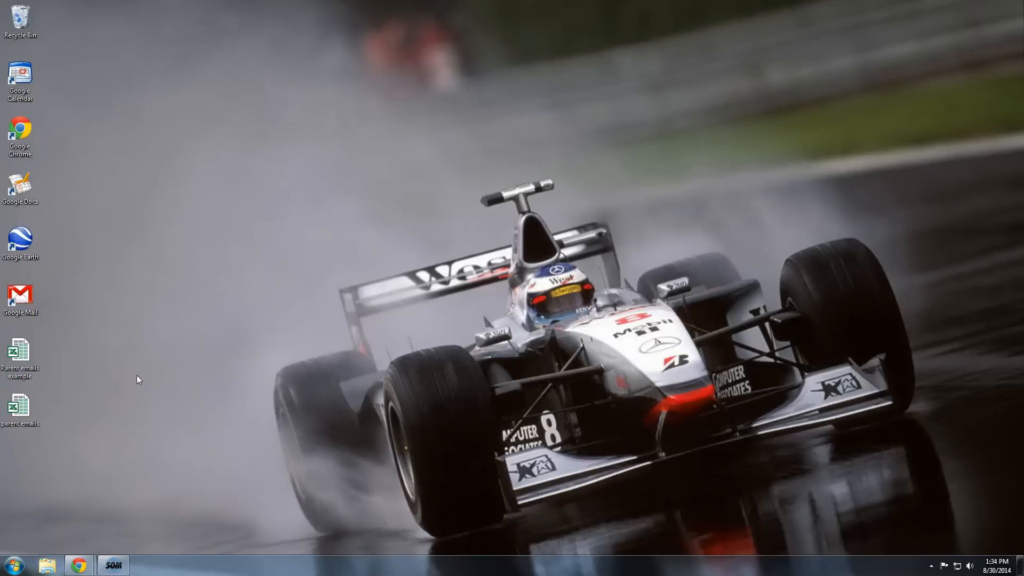
double_click(24, 356)
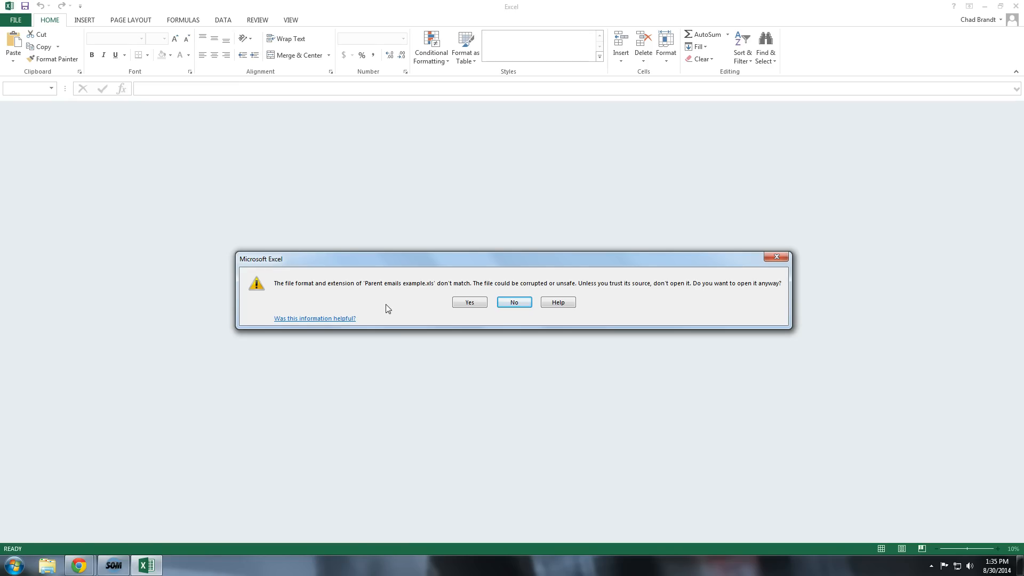
left_click(463, 303)
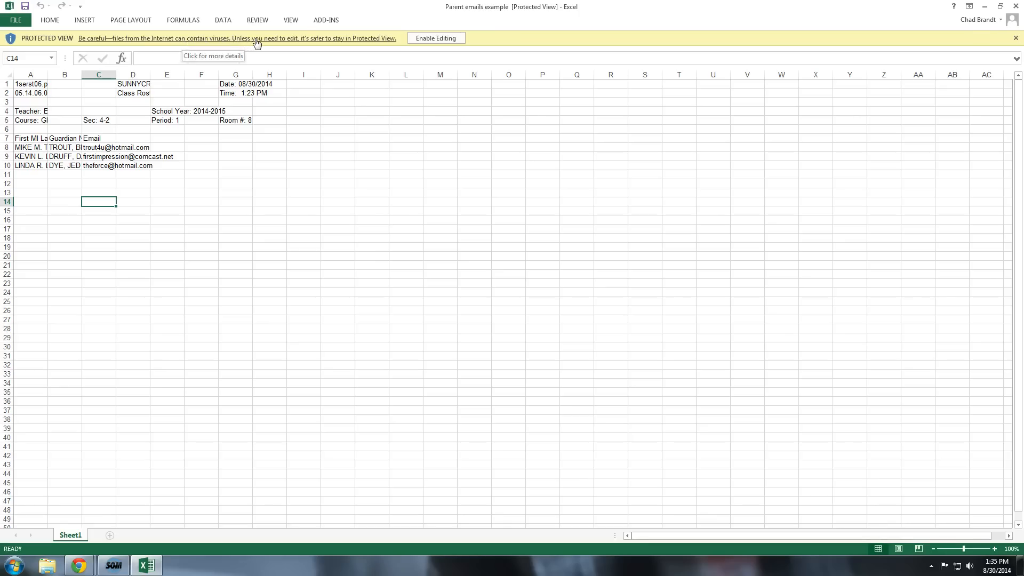
left_click(427, 39)
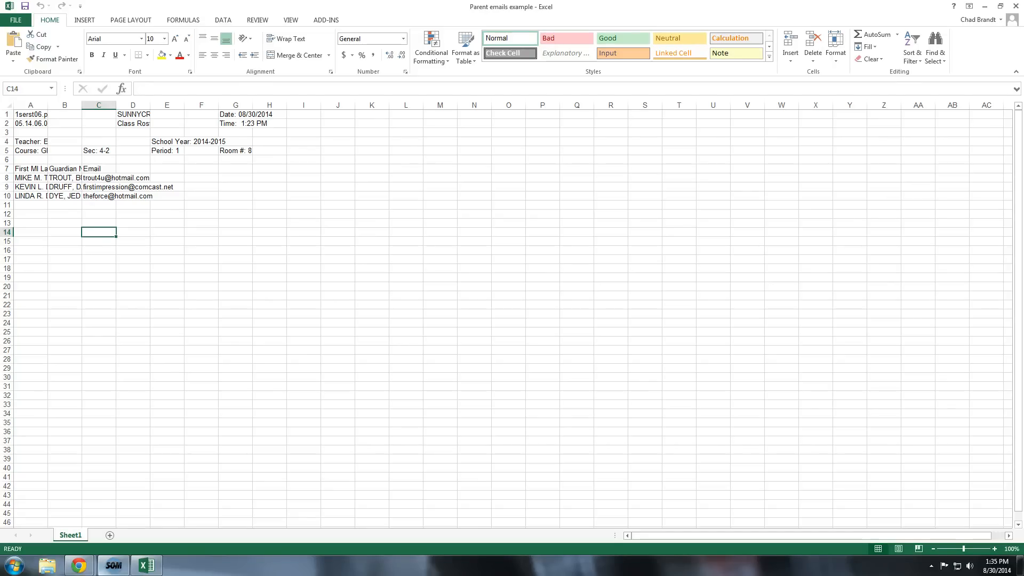
Check the sample contact table on the Gmail CSV help page in Chrome, and return to the Excel workbook
left_click(89, 570)
left_click(79, 528)
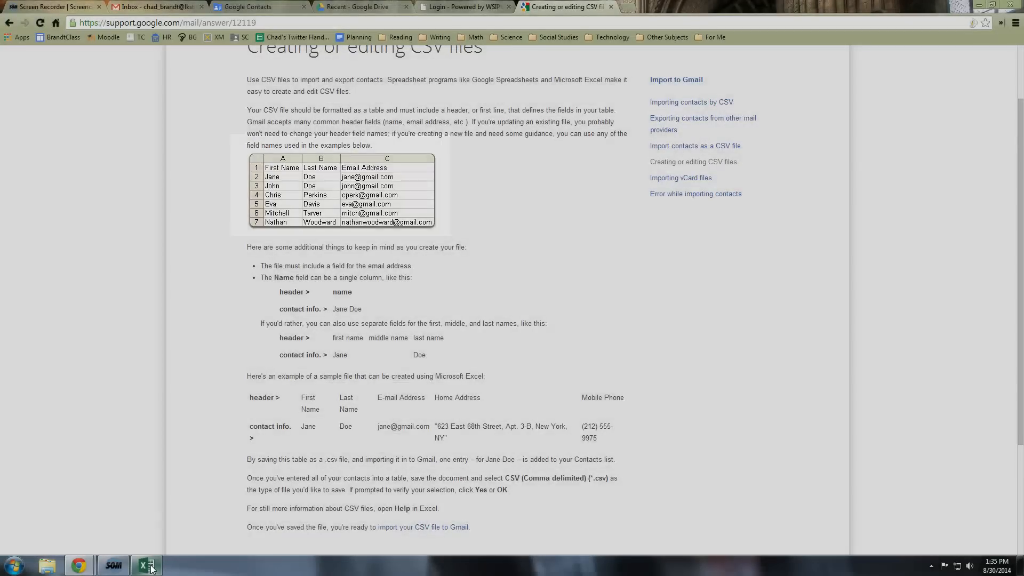
left_click(147, 564)
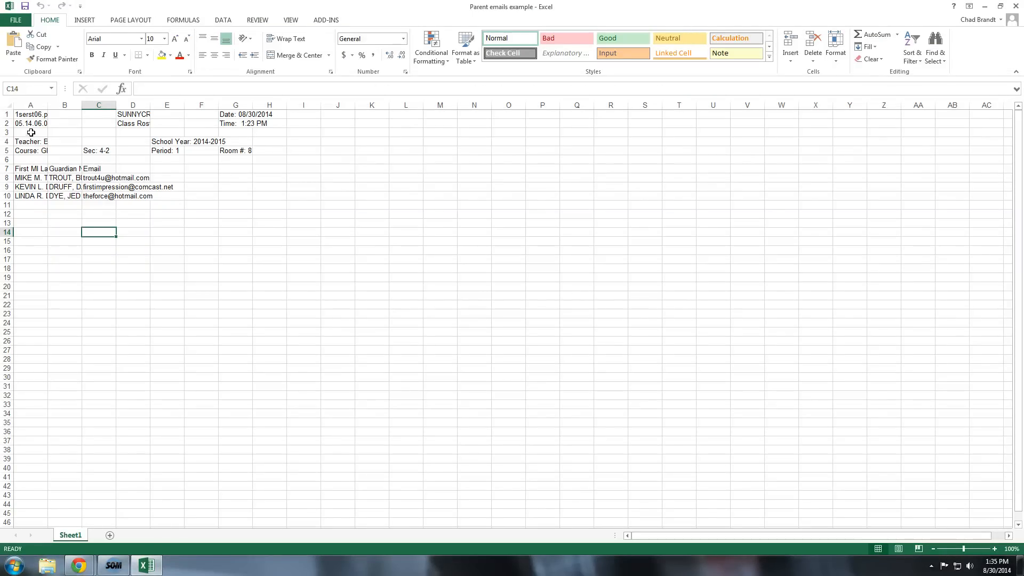
Delete rows 1 through 6, the report header information above the column headings
left_click(7, 114)
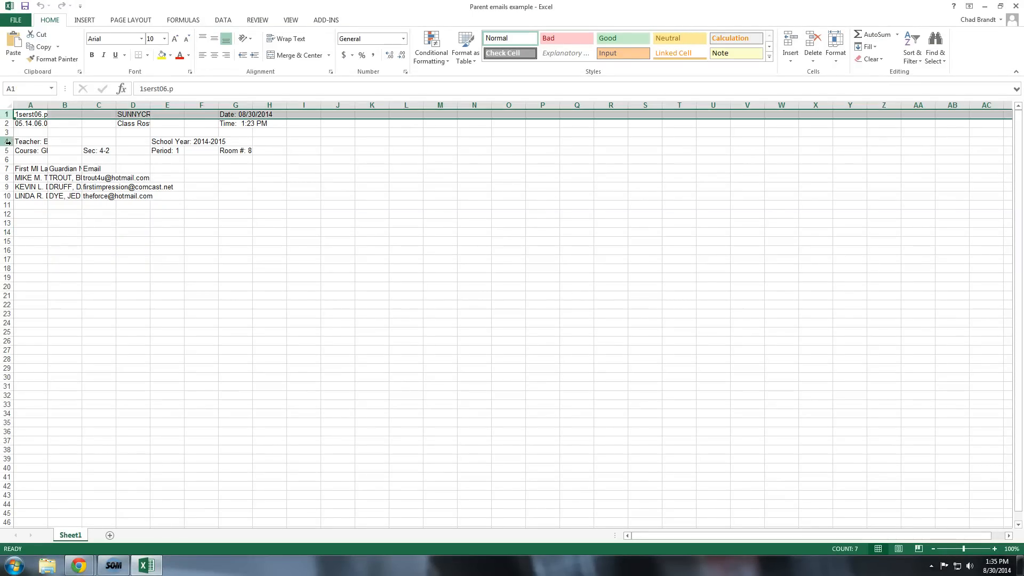
left_click(8, 159, "shift")
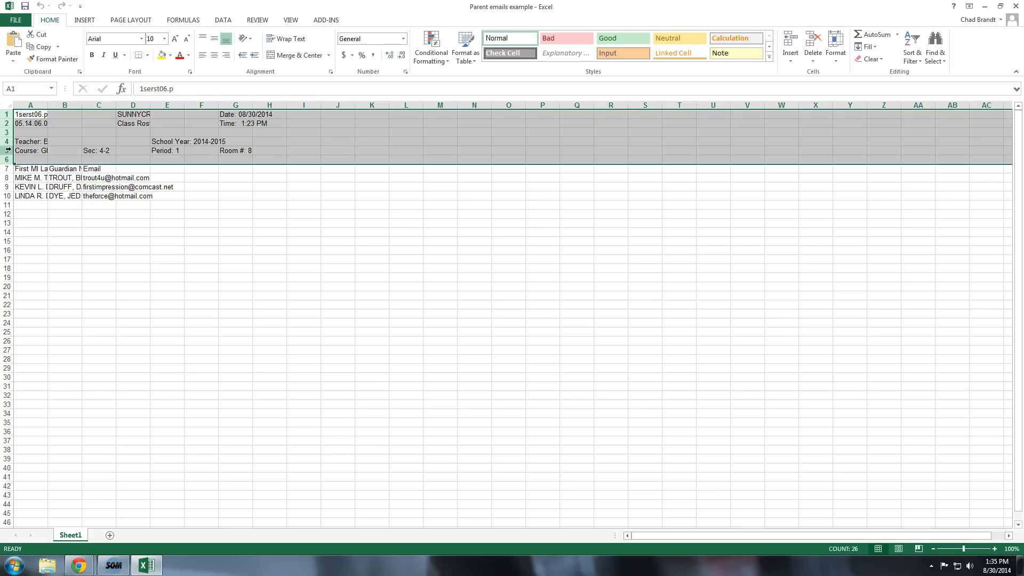
right_click(8, 149)
left_click(30, 235)
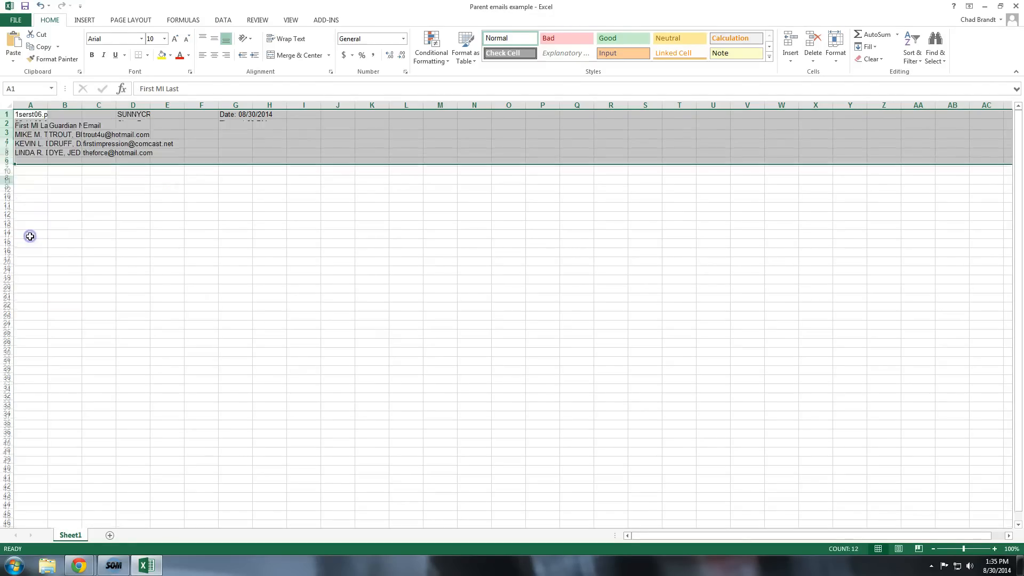
left_click(176, 256)
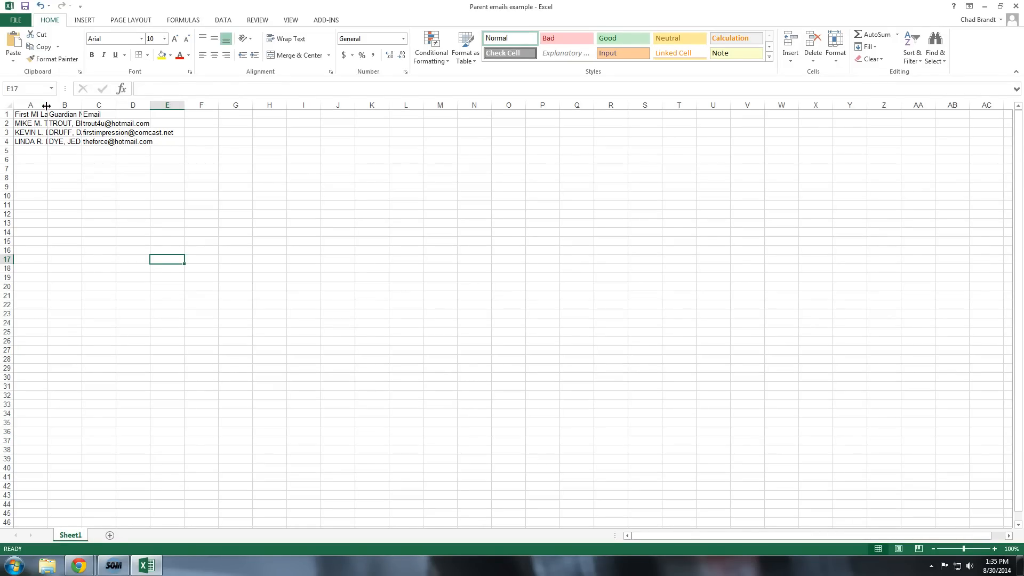
Auto-fit the widths of columns A, B and C to their contents
double_click(46, 105)
double_click(106, 105)
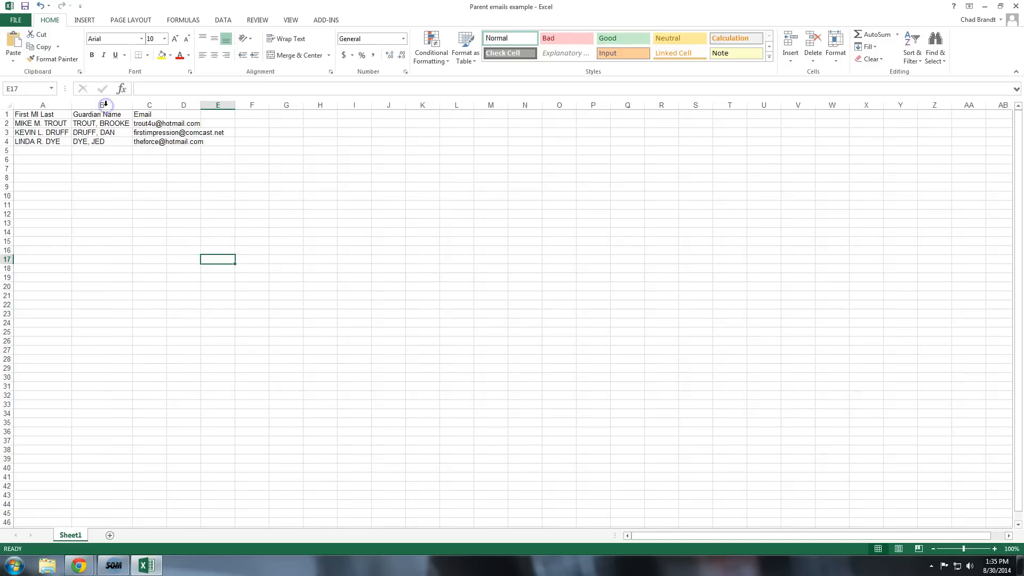
double_click(167, 105)
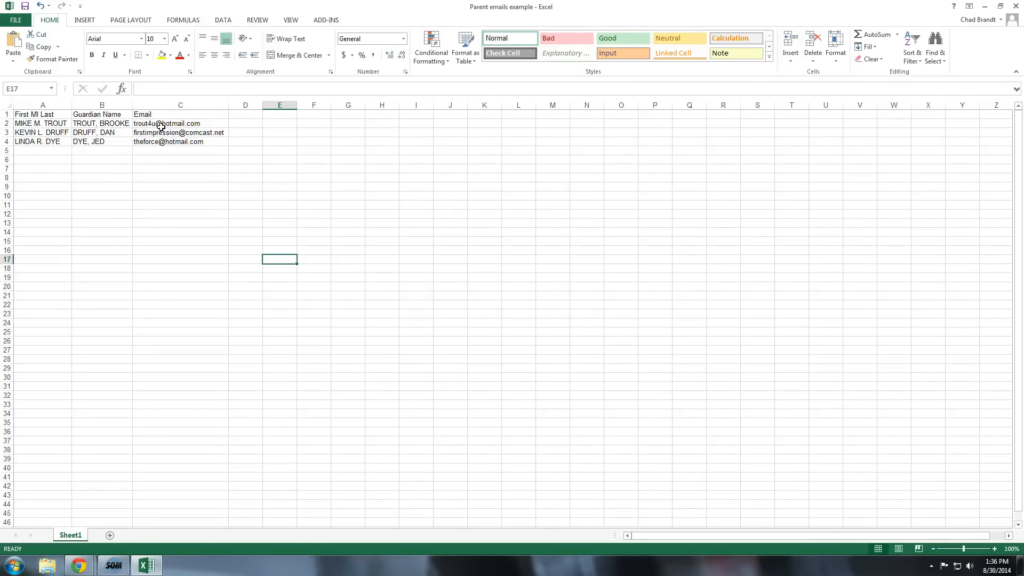
Delete the student name column headed "First MI Last"
left_click(45, 106)
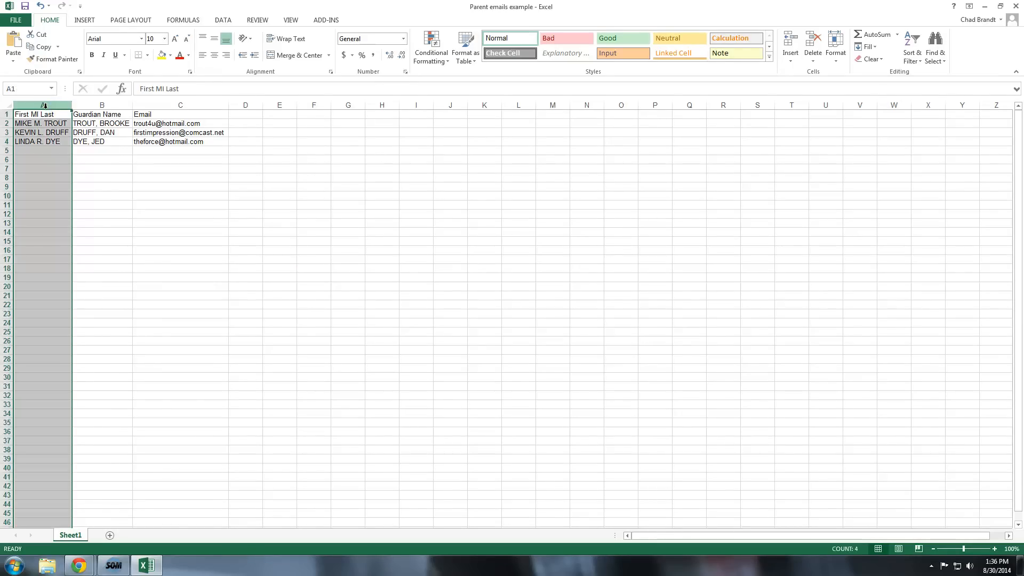
right_click(44, 106)
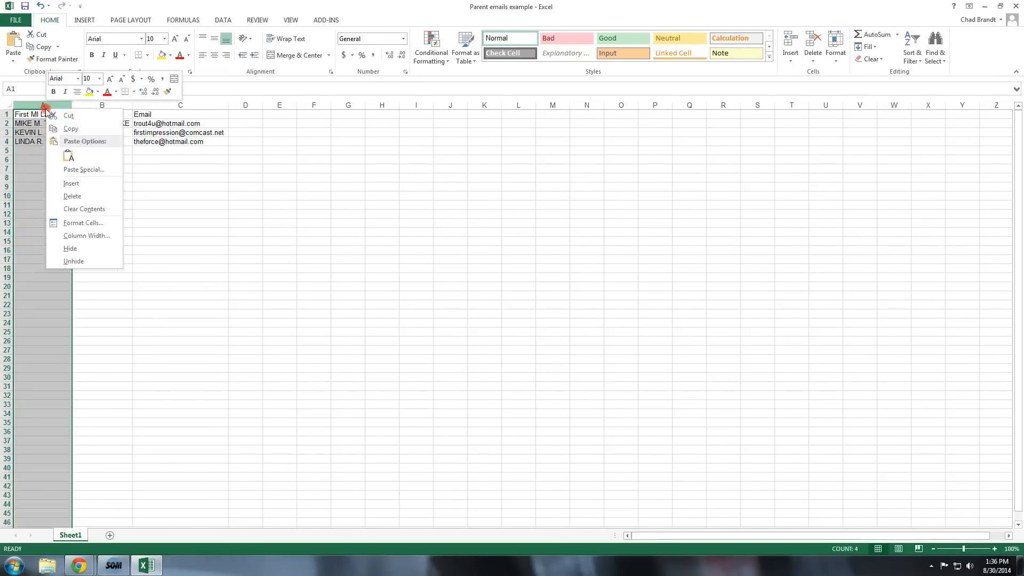
left_click(71, 195)
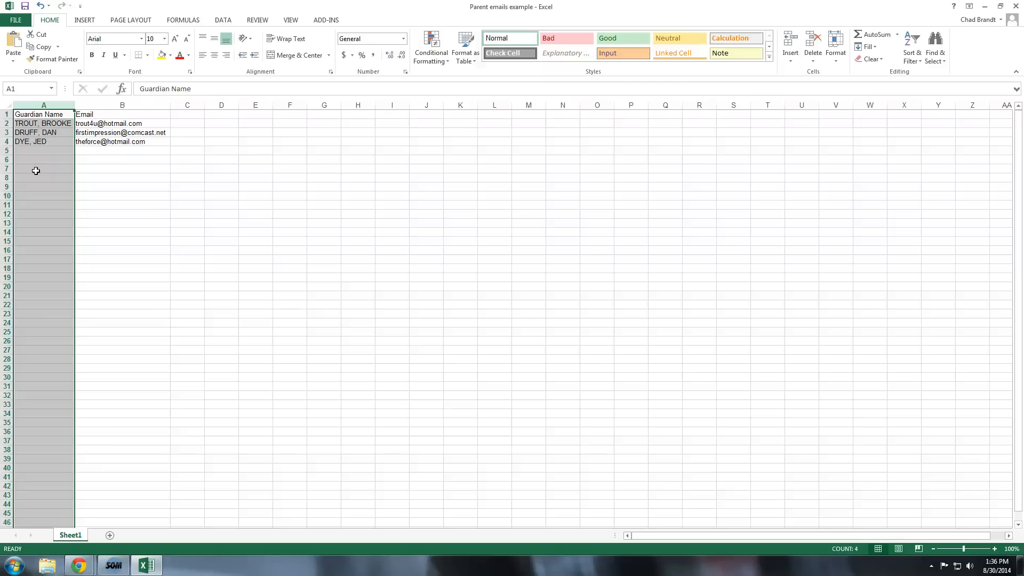
Insert a blank column between the Guardian Name and Email columns
right_click(67, 111)
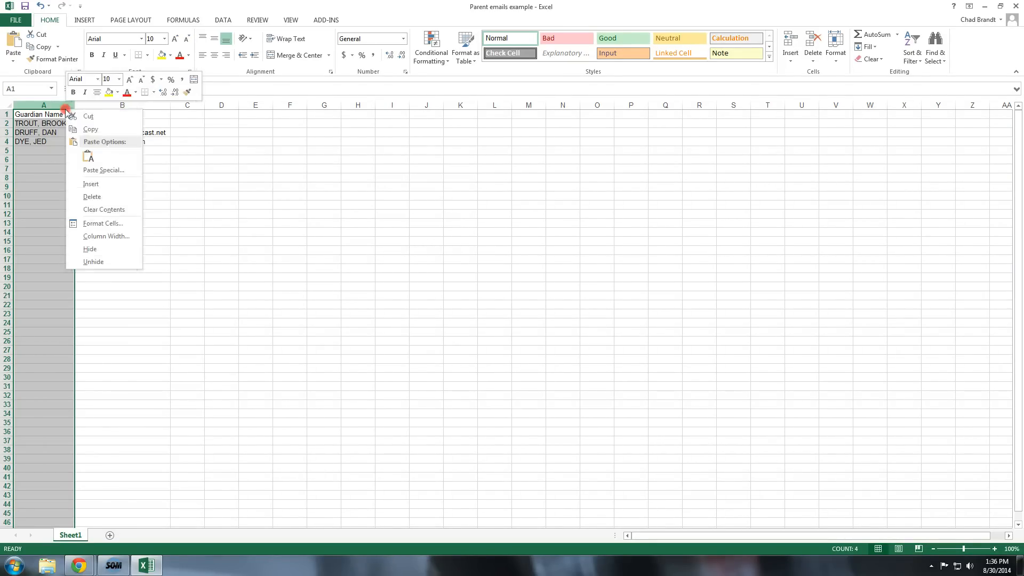
left_click(157, 160)
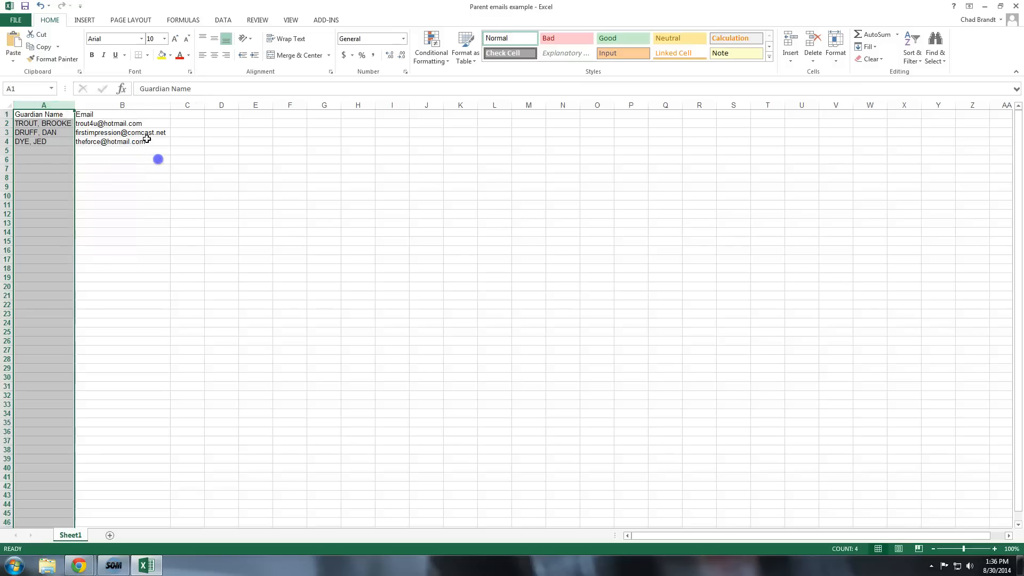
left_click(133, 103)
right_click(131, 106)
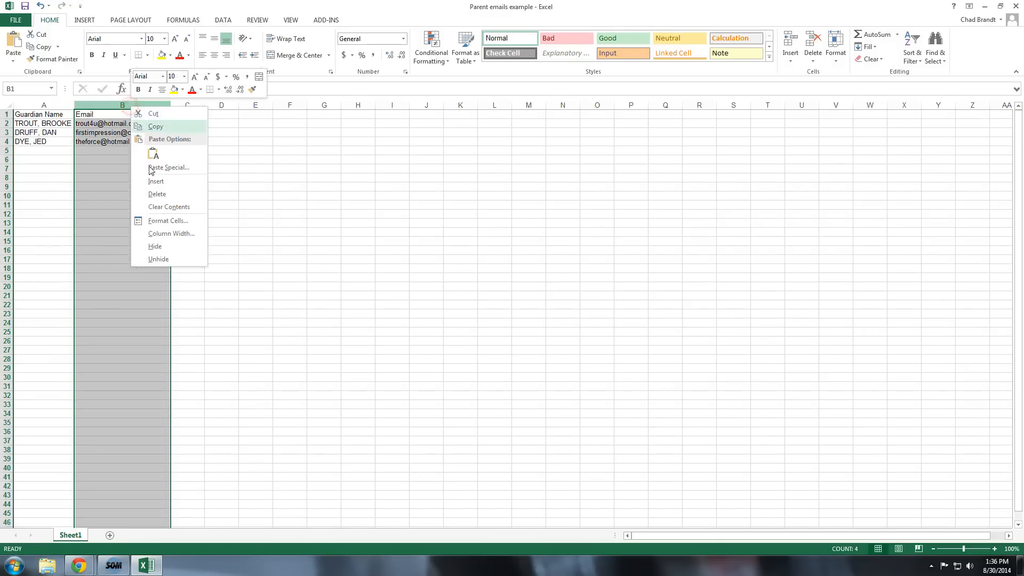
left_click(156, 181)
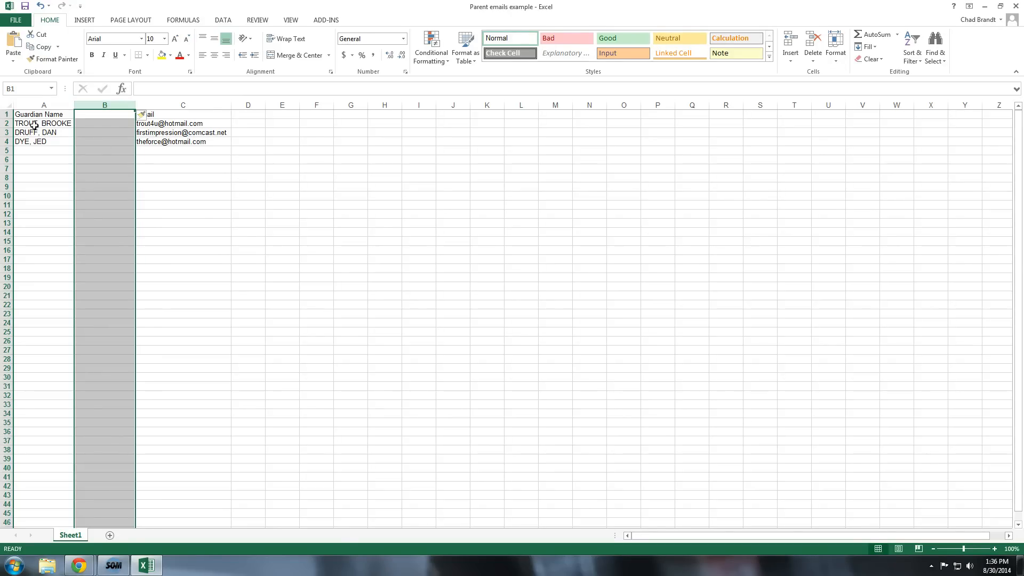
Split the Guardian Name column into two columns as delimited text, adding the comma as a delimiter
left_click(41, 104)
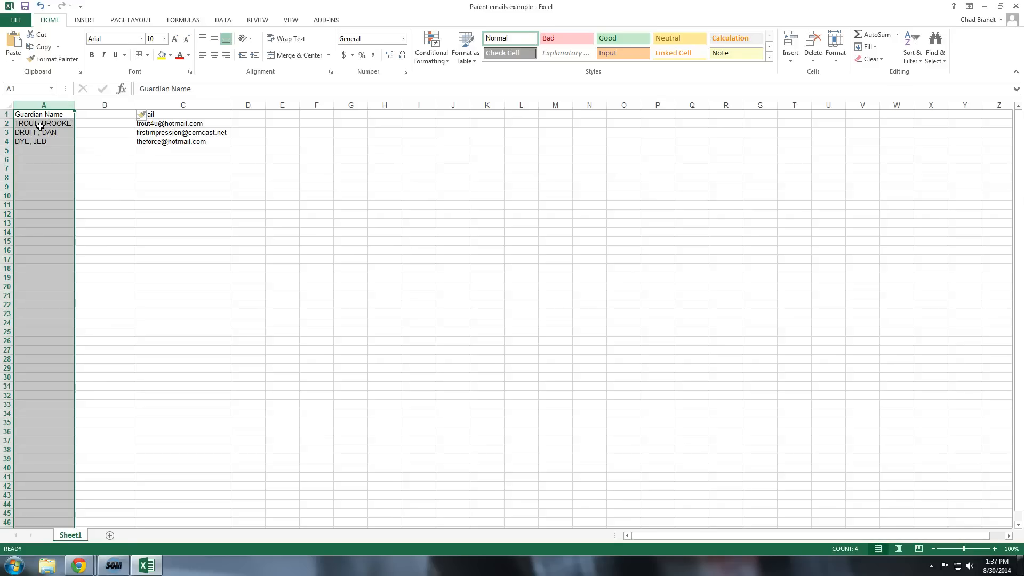
left_click(224, 20)
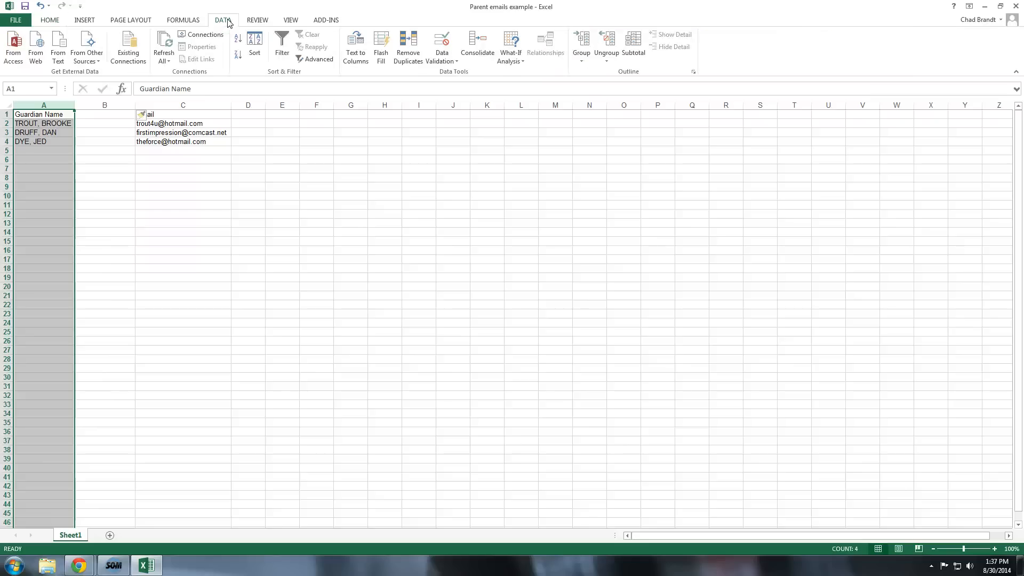
left_click(357, 57)
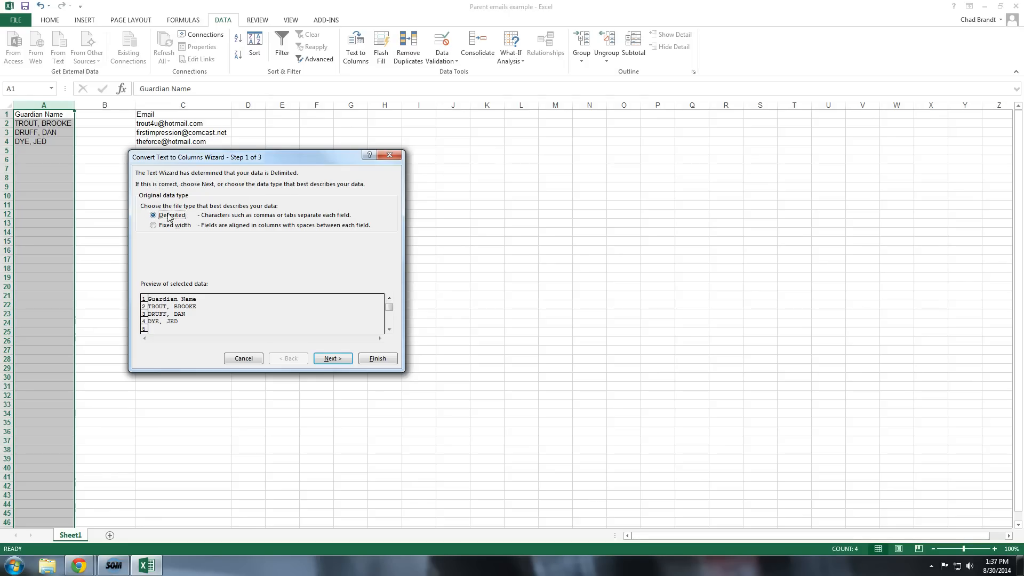
left_click(338, 358)
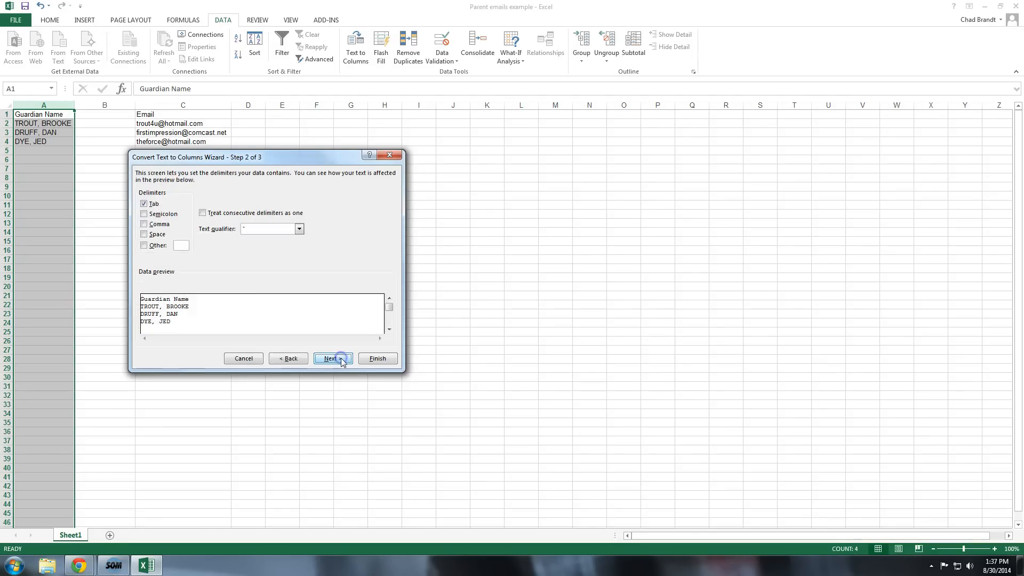
left_click(144, 225)
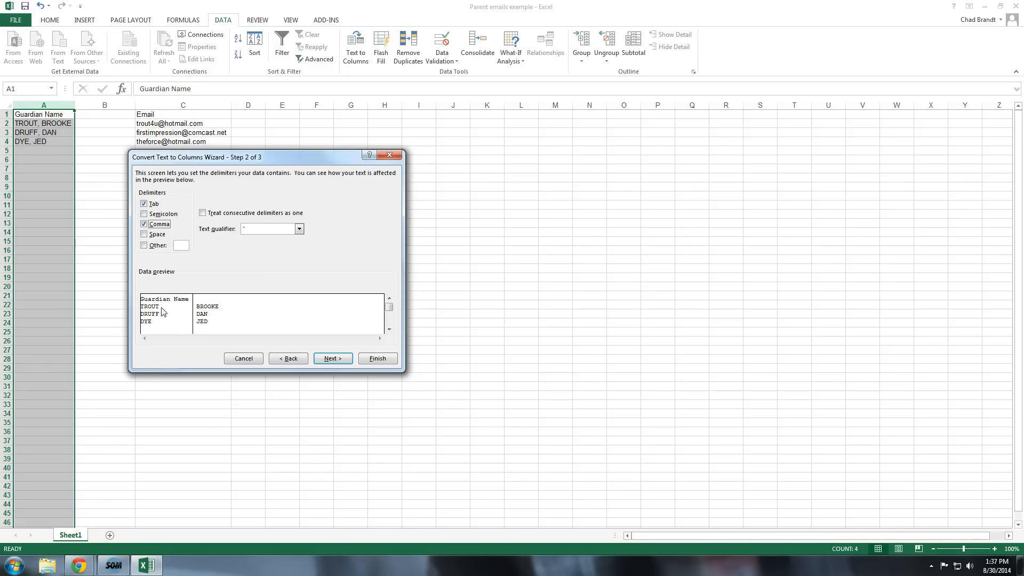
left_click(333, 359)
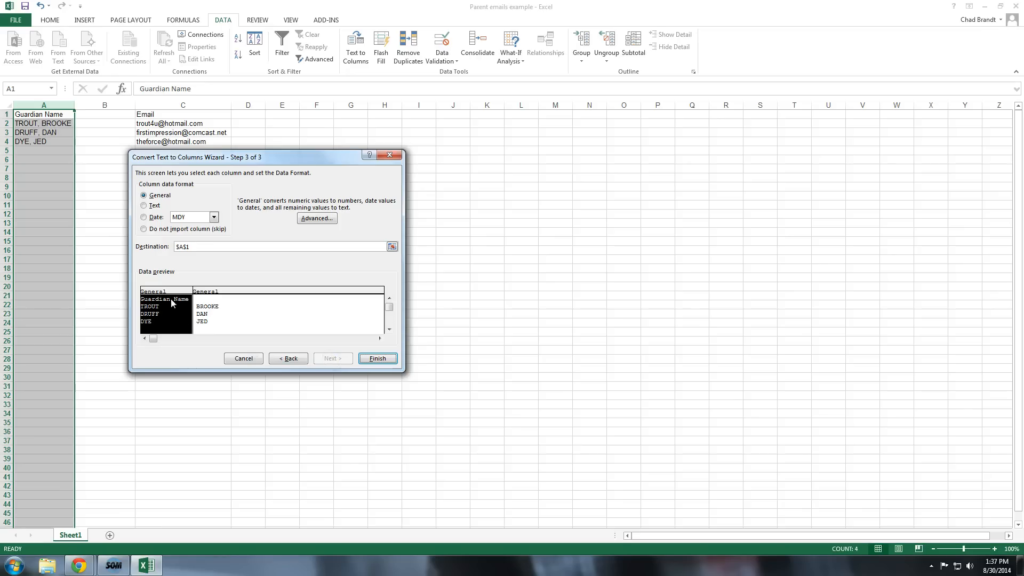
left_click(376, 359)
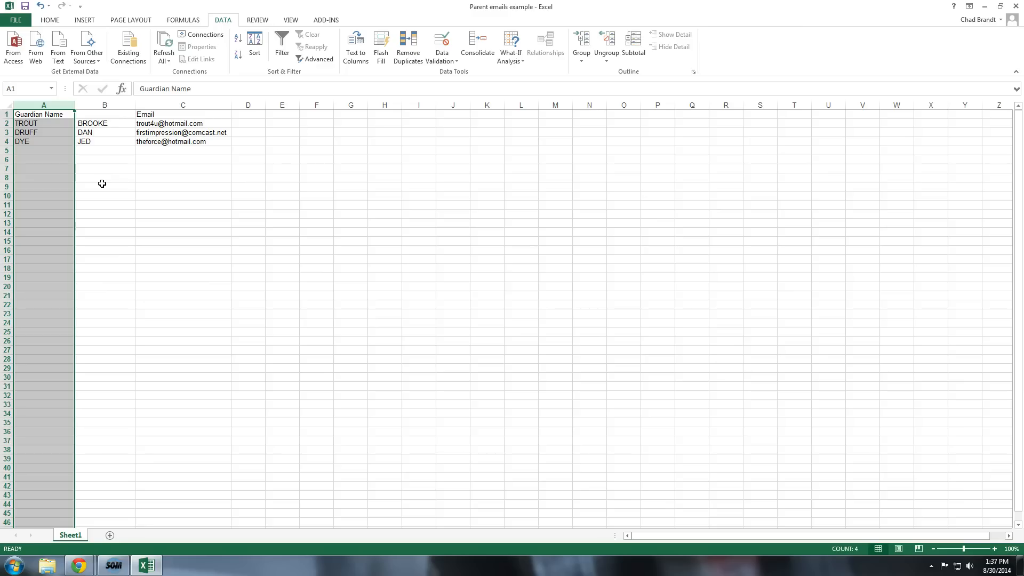
Set the headings of columns A and B to "Last Name" and "First Name"
left_click(48, 115)
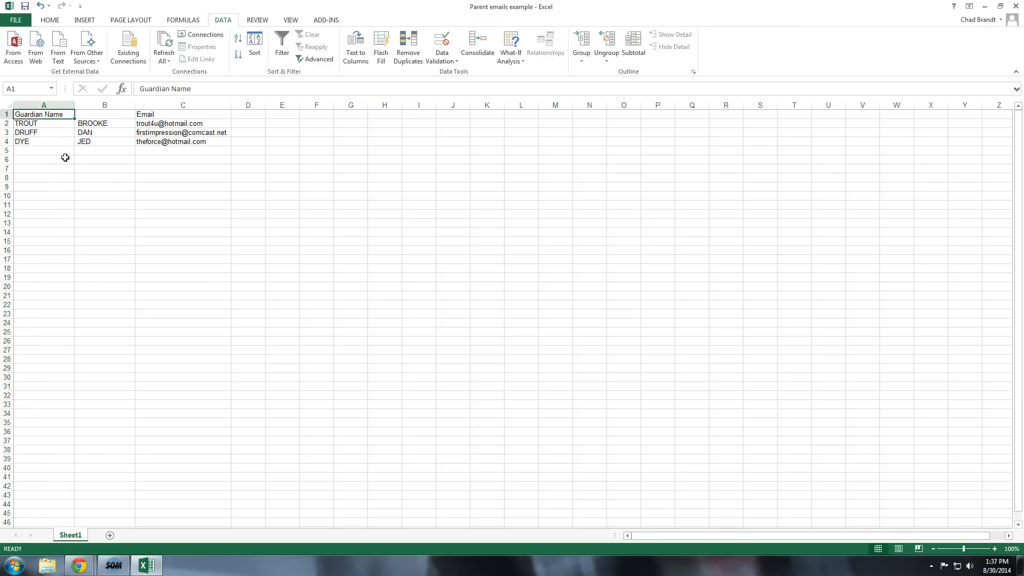
type("Last")
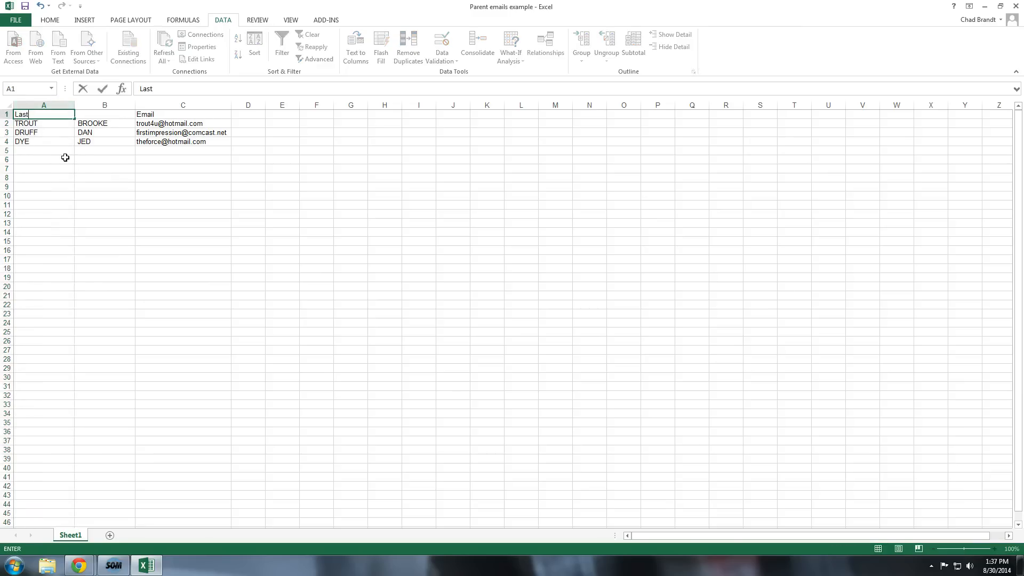
type(" Name")
key("Tab")
type("Fir")
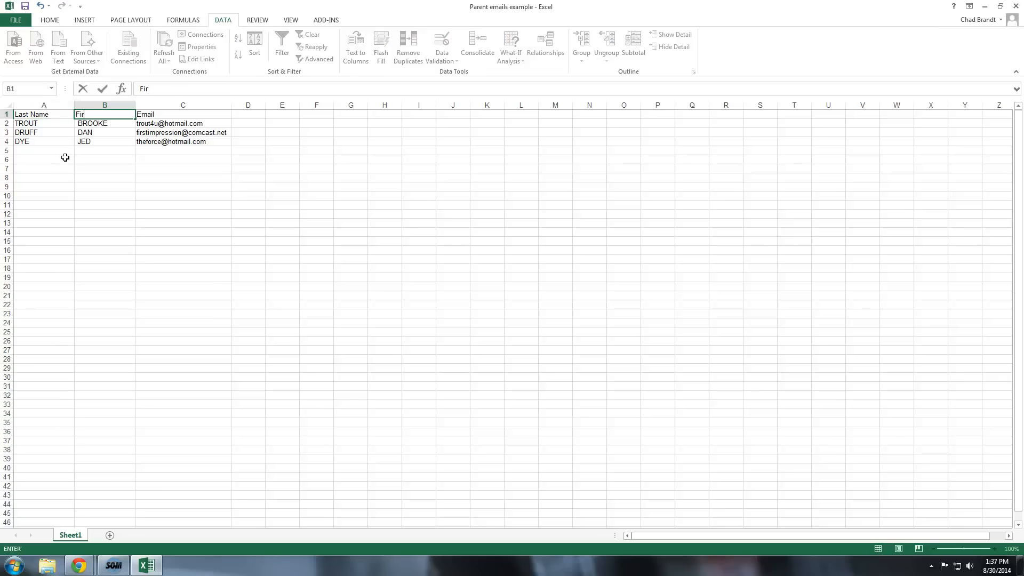
type("st Name")
left_click(65, 157)
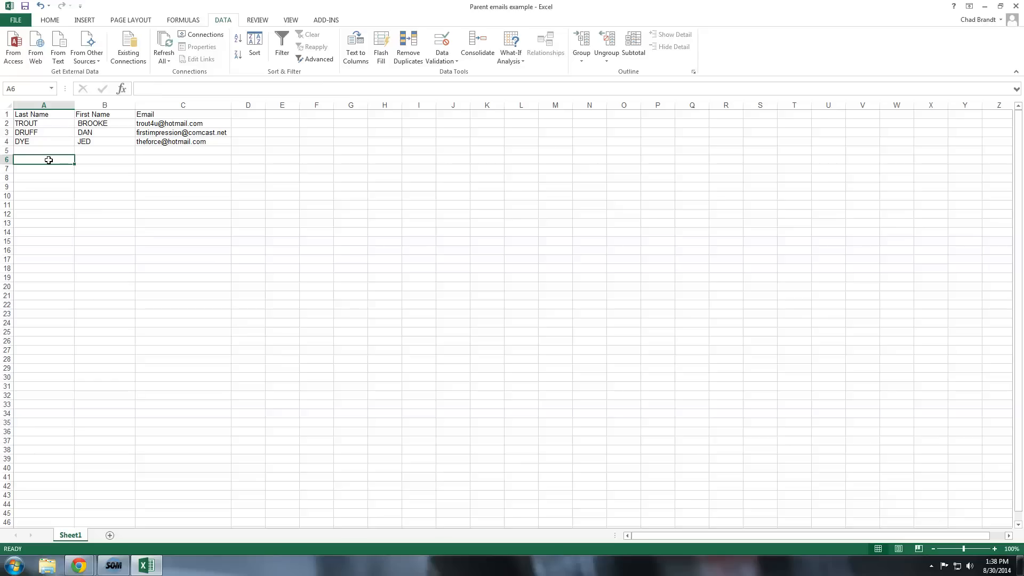
Save the workbook to the Desktop as "Parents email upload" in CSV (Comma delimited) format, keeping that format
left_click(18, 21)
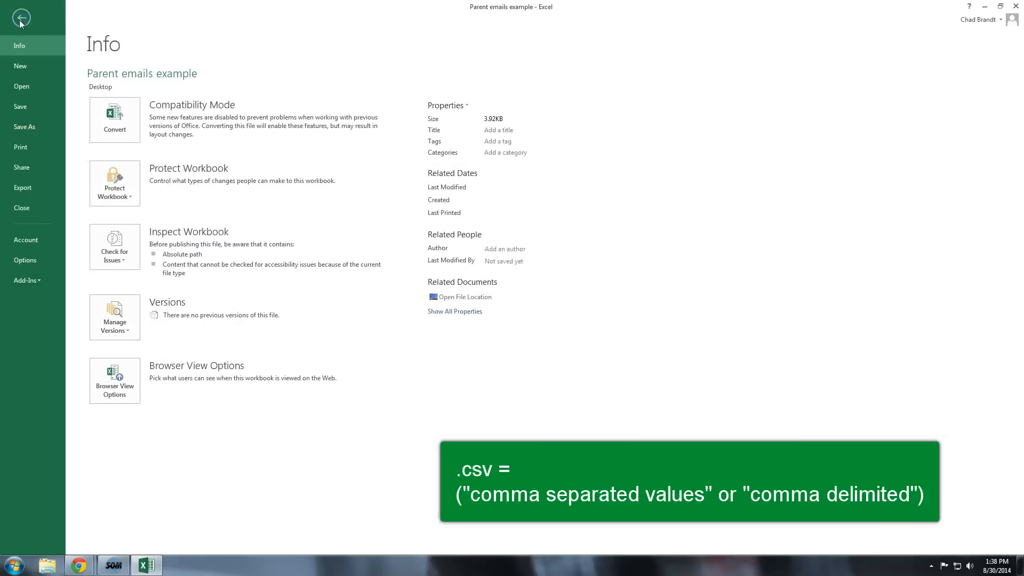
left_click(18, 126)
left_click(277, 114)
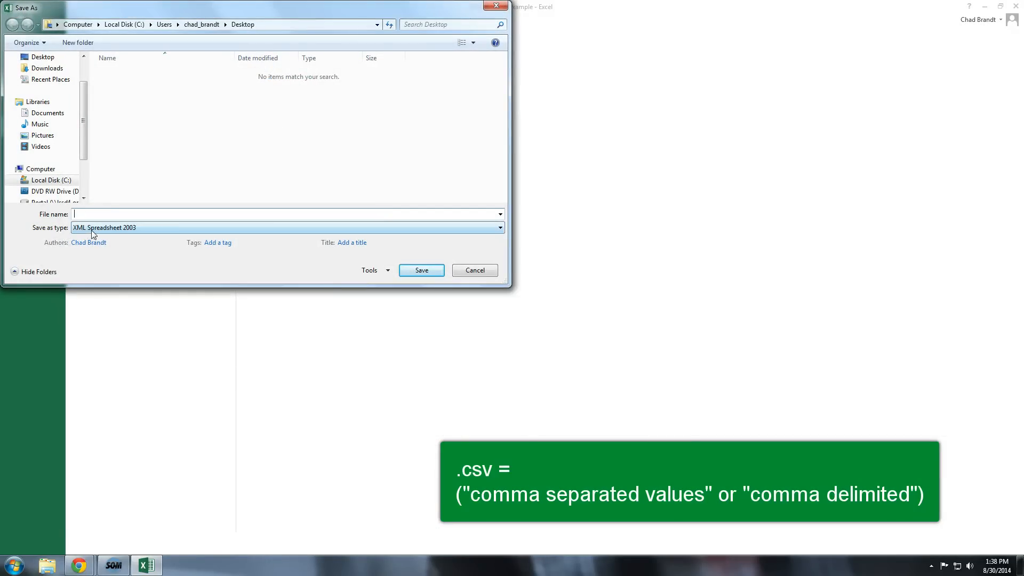
left_click(91, 229)
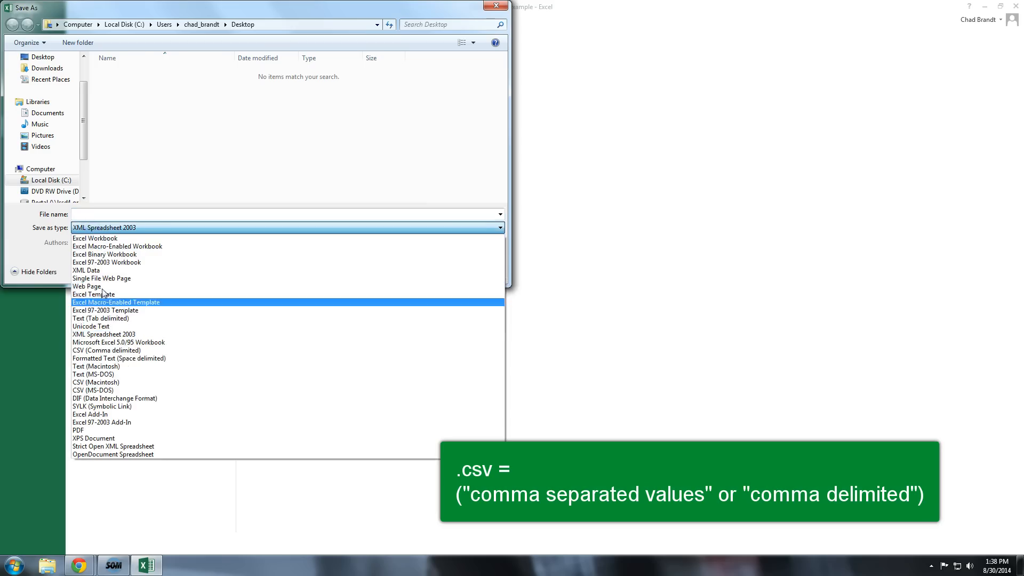
left_click(103, 351)
left_click(115, 213)
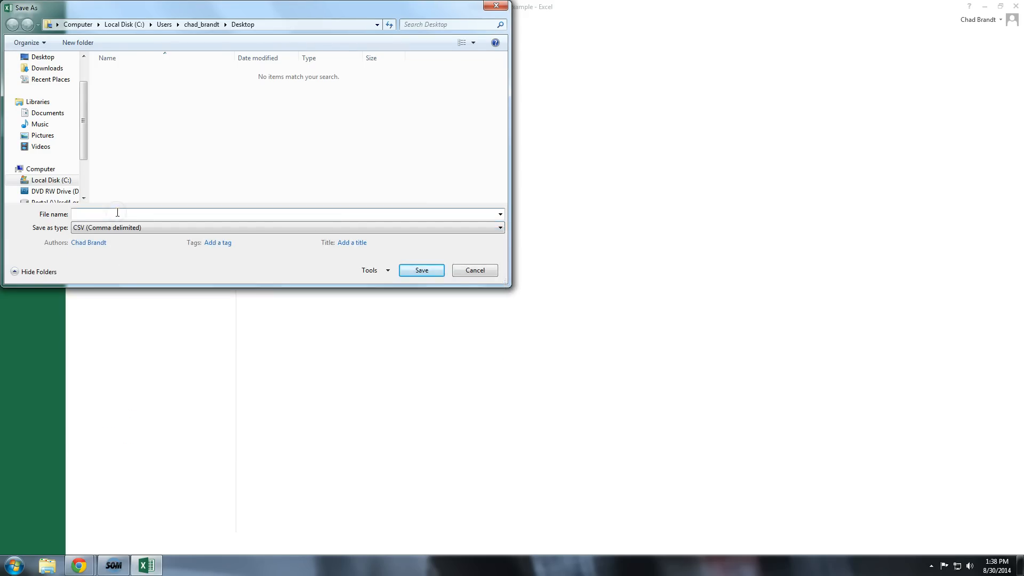
type("Parents email upload")
left_click(421, 271)
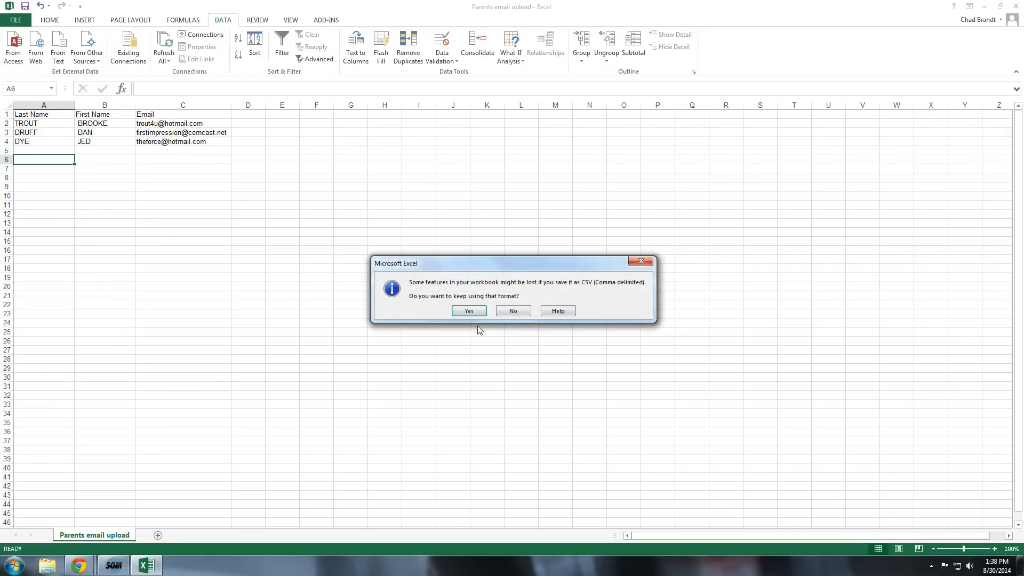
left_click(468, 311)
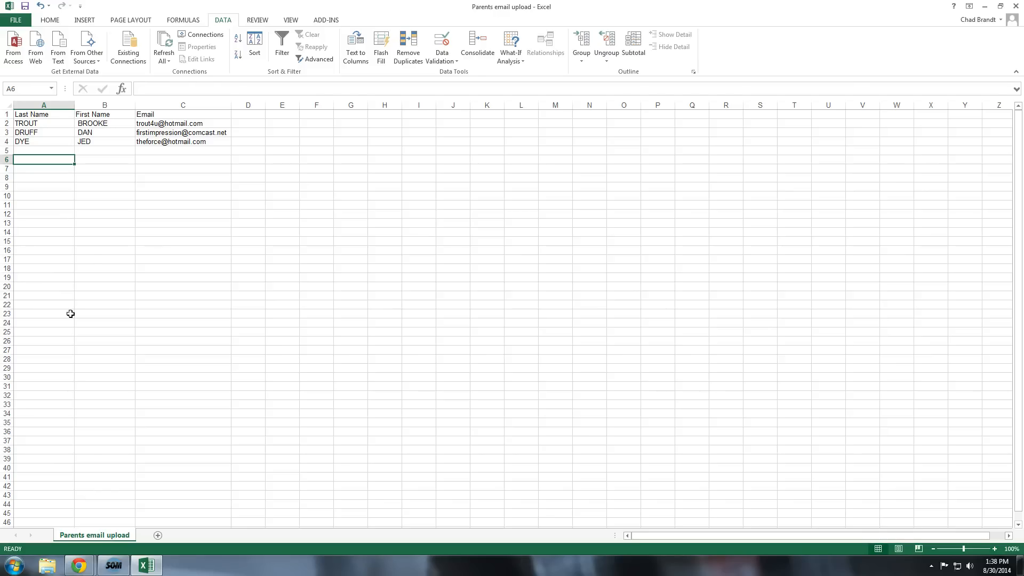
Switch to Google Contacts in Chrome and import the contacts from the file Parents email upload.csv
left_click(79, 564)
left_click(80, 528)
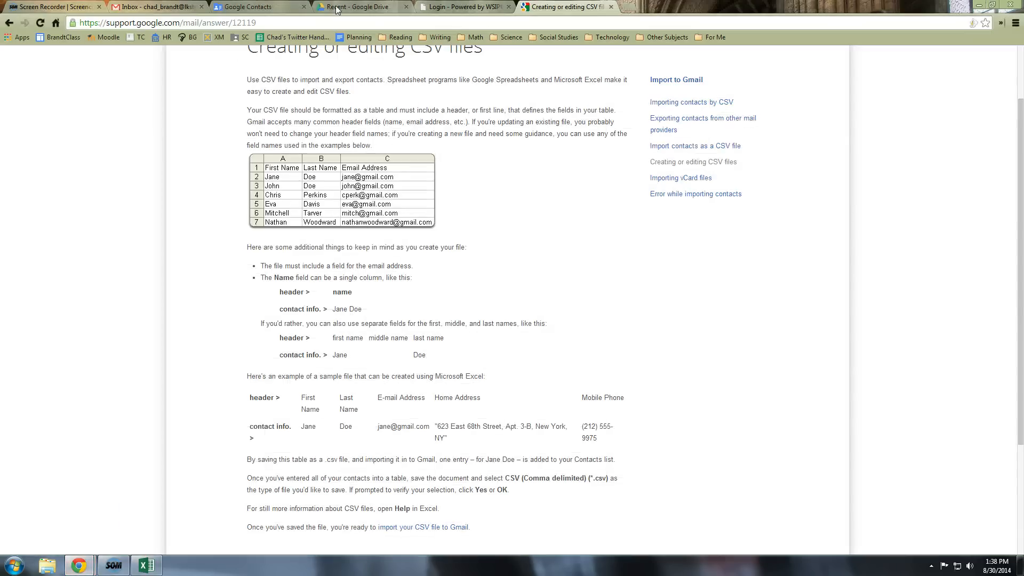
left_click(251, 7)
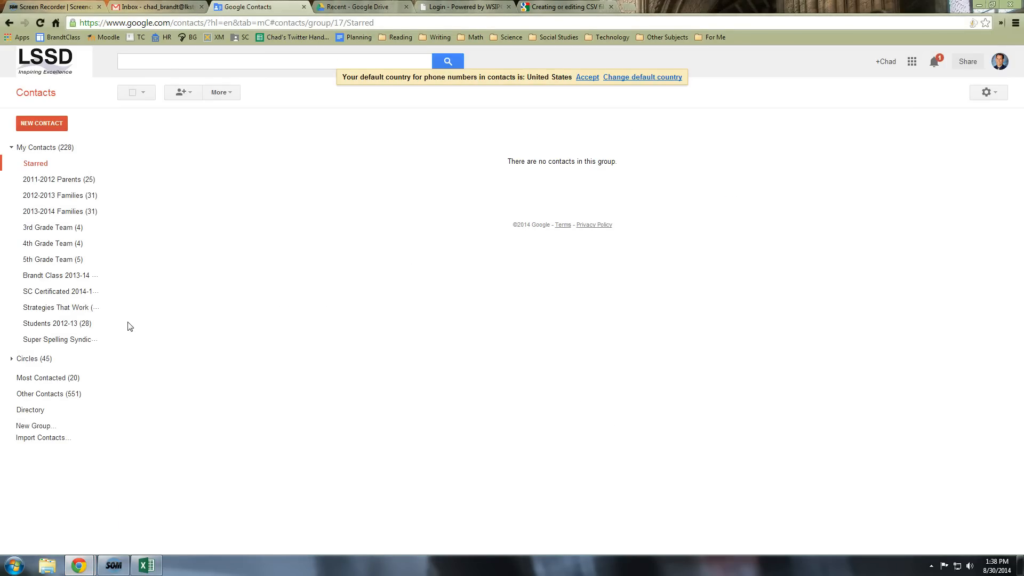
left_click(45, 443)
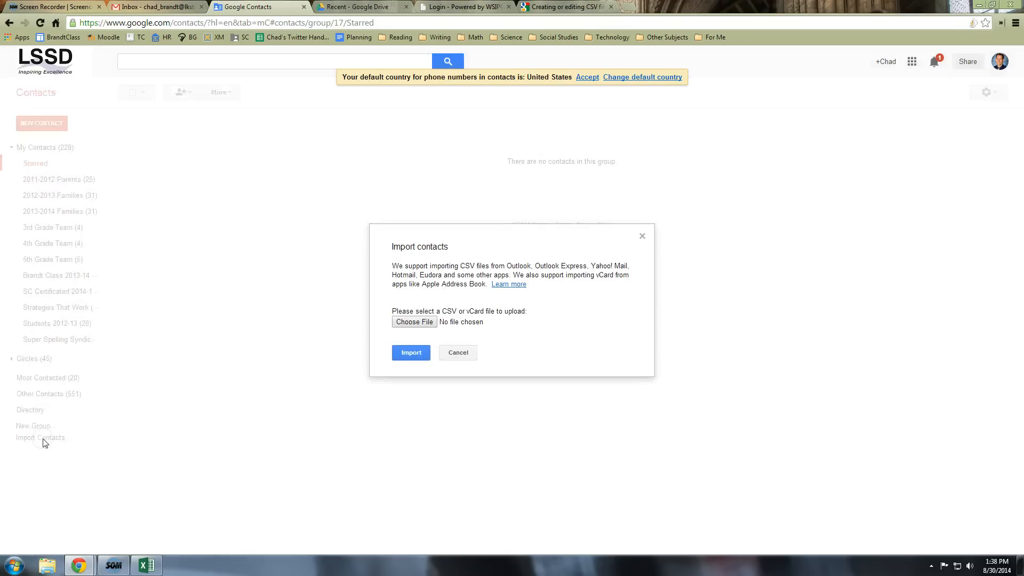
left_click(411, 323)
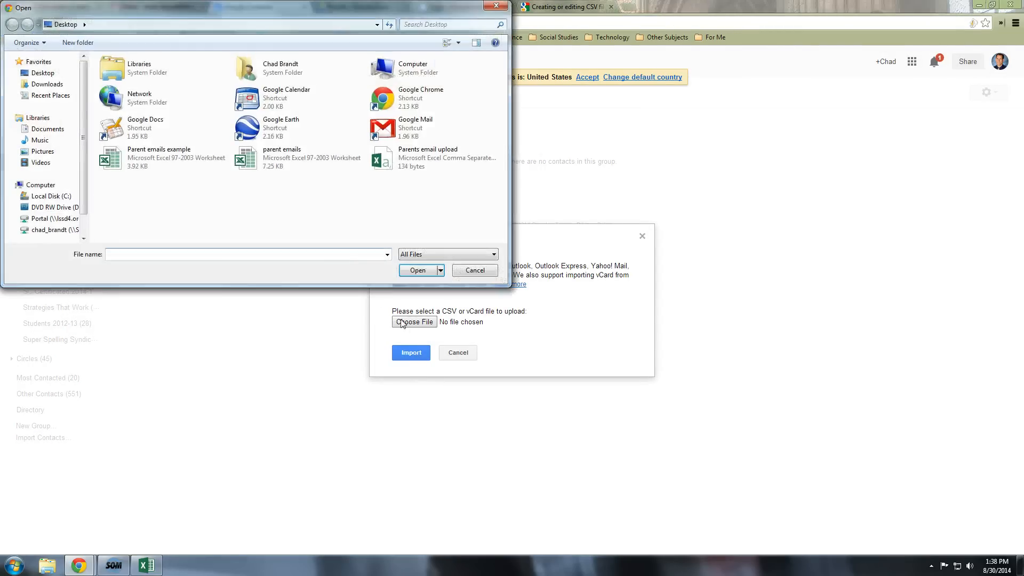
double_click(384, 160)
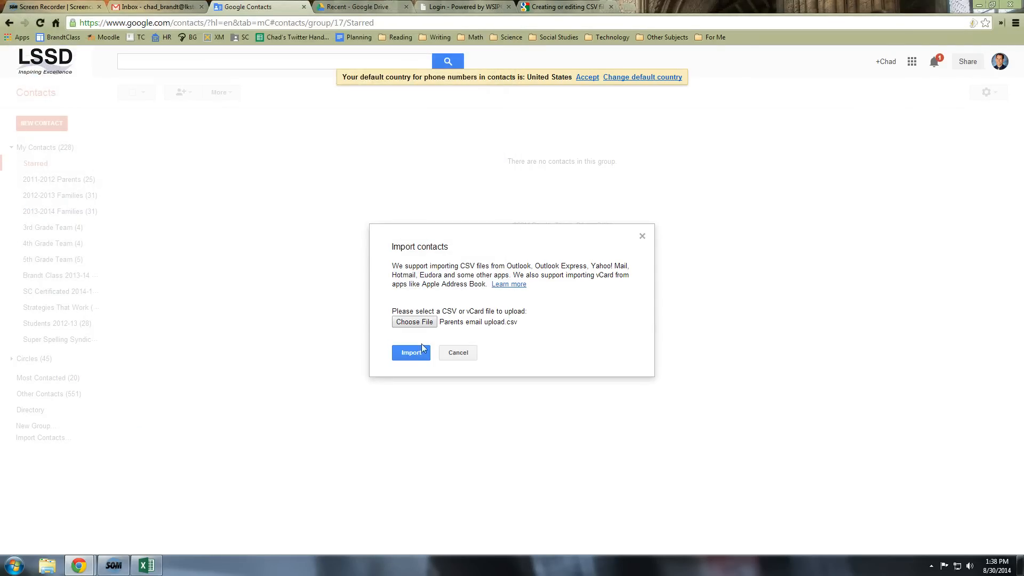
left_click(412, 353)
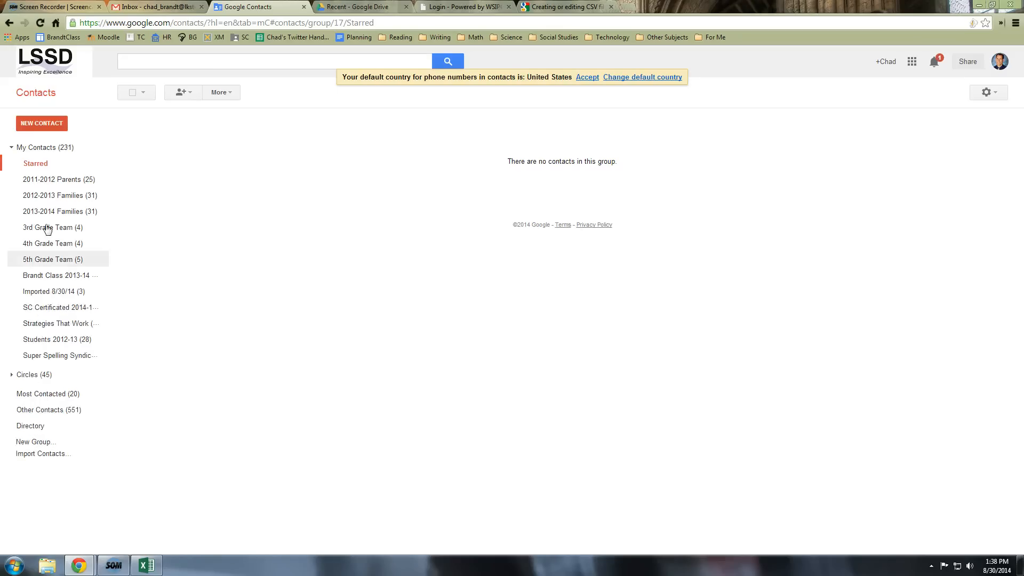
Open the Imported 8/30/14 group and create a new contact group named "14-15 Parents"
left_click(37, 296)
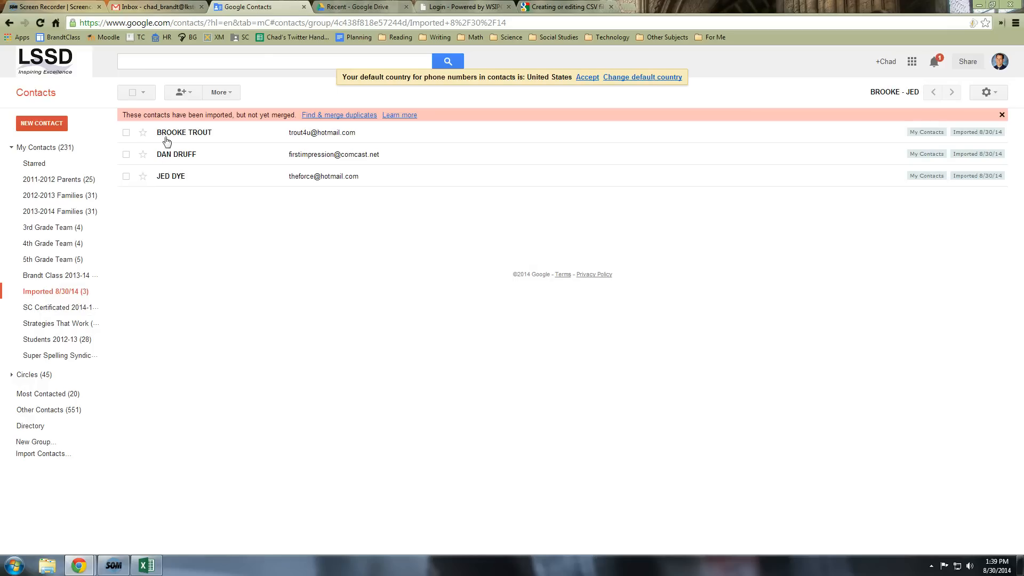
mouse_move(187, 137)
left_click(21, 441)
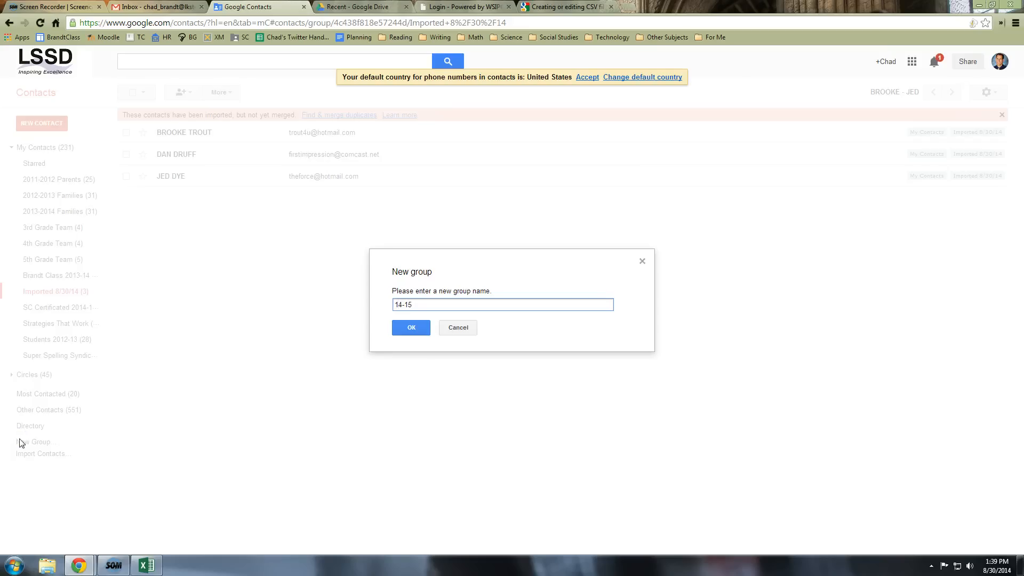
type("14-15 Parents")
left_click(406, 329)
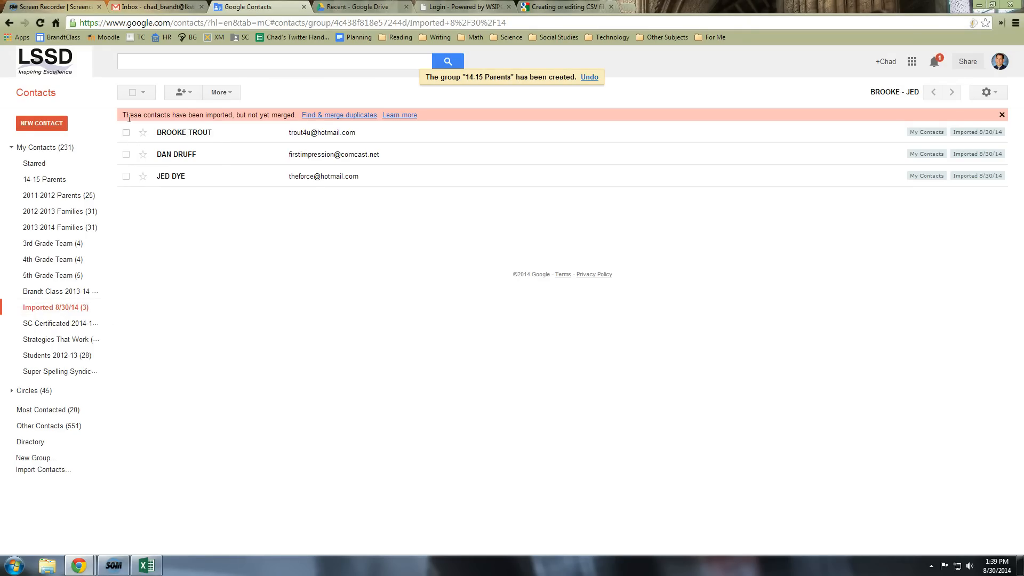
Add all contacts in the Imported 8/30/14 group to the 14-15 Parents group and open that group
left_click(136, 95)
left_click(138, 112)
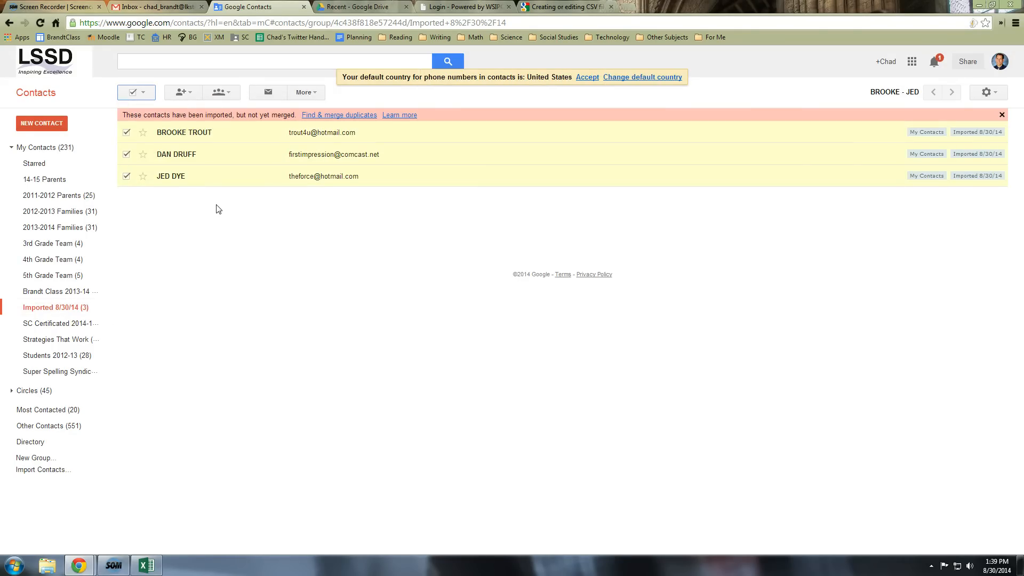
left_click(229, 93)
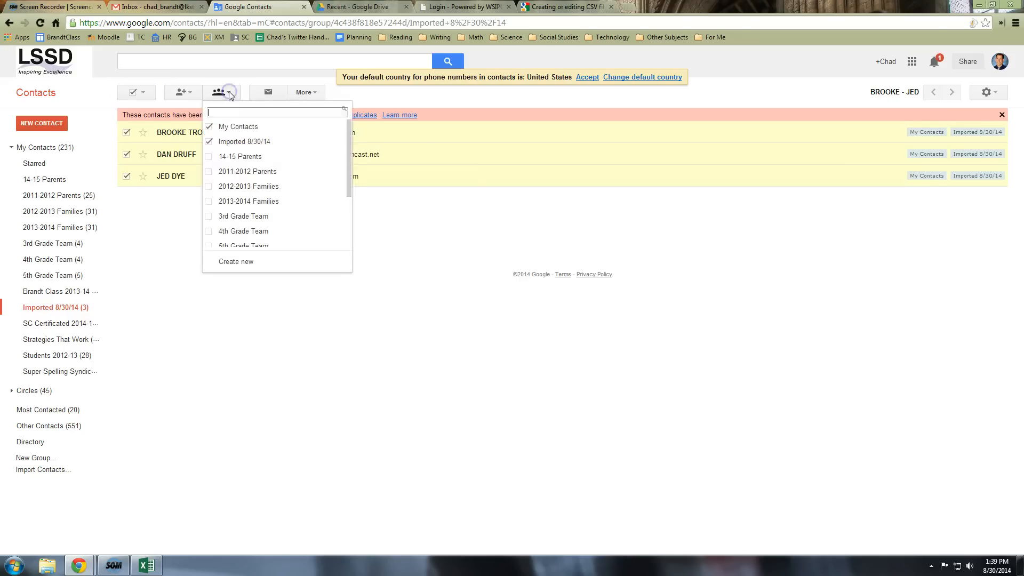
left_click(210, 160)
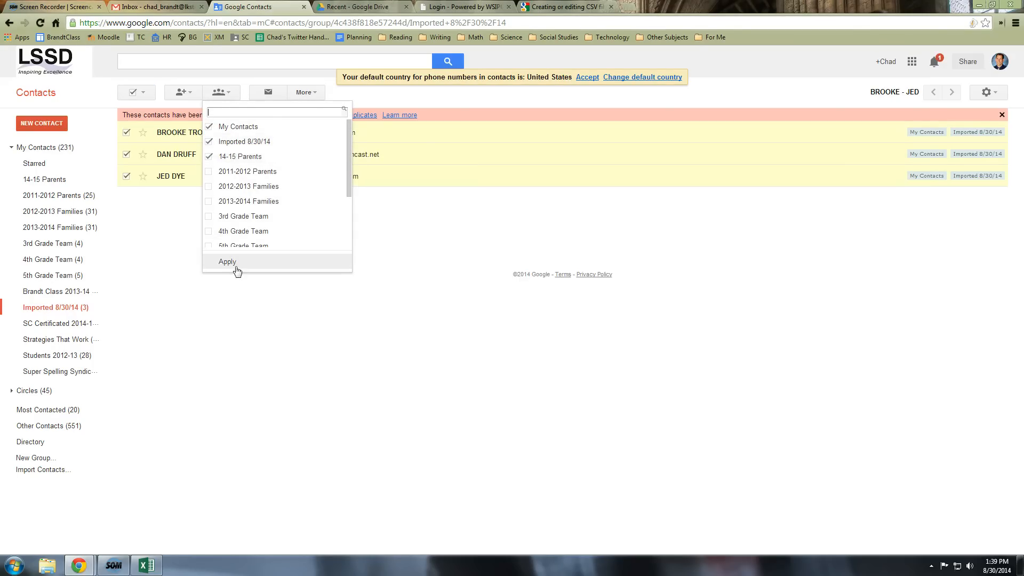
left_click(227, 262)
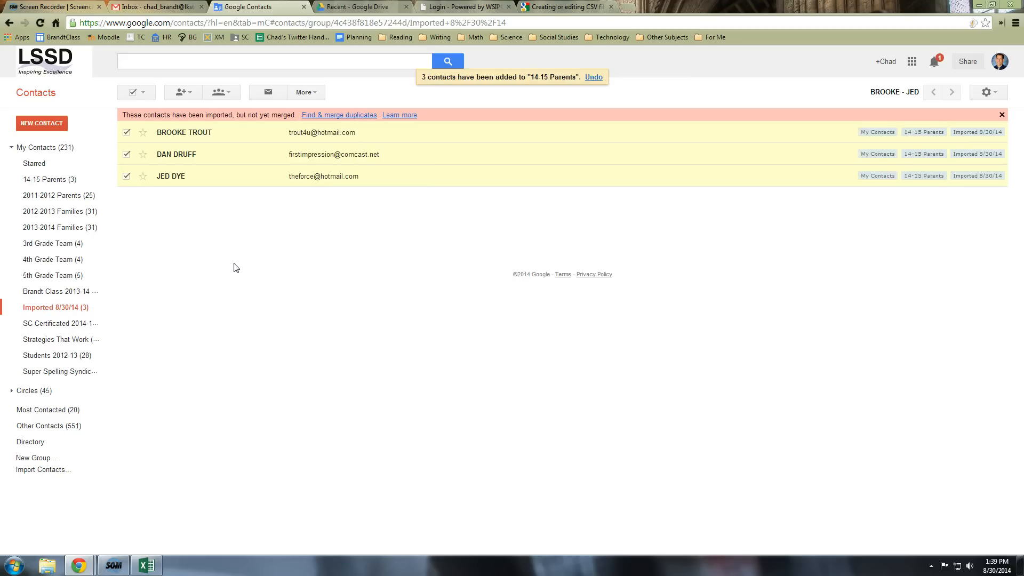
left_click(45, 181)
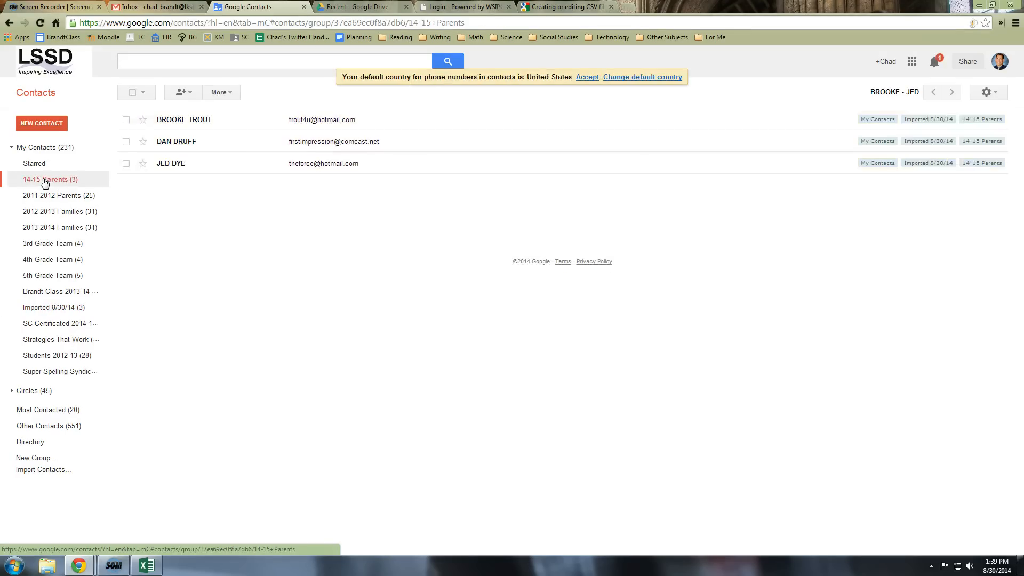